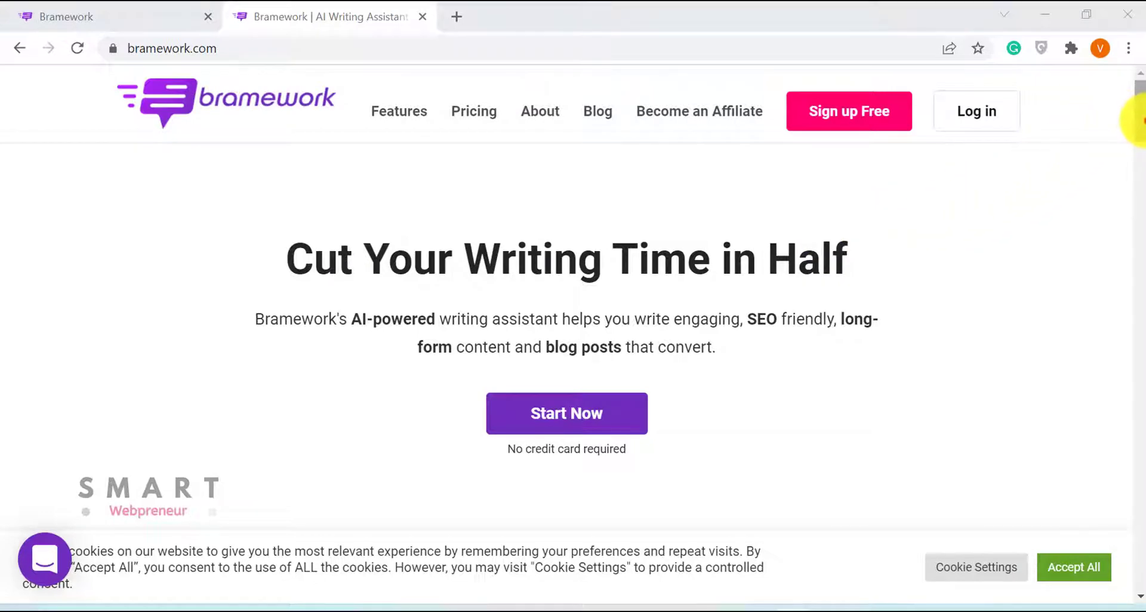
Step: Look through the Bramework homepage down to the latest blog posts and switch to the app dashboard
scroll(1137, 167, "down", 9)
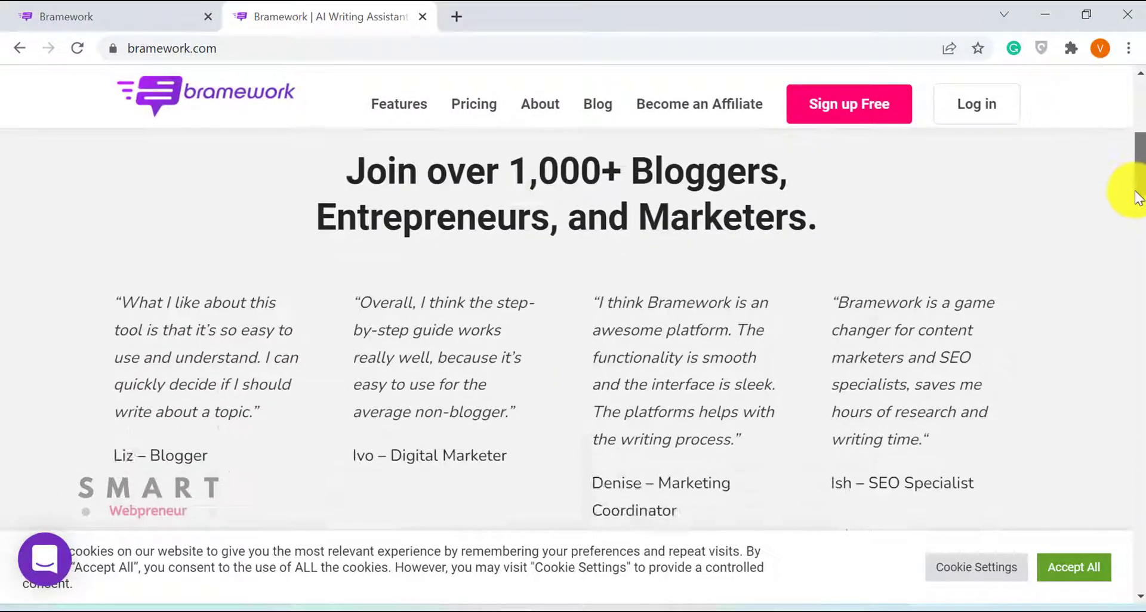
scroll(1134, 203, "down", 7)
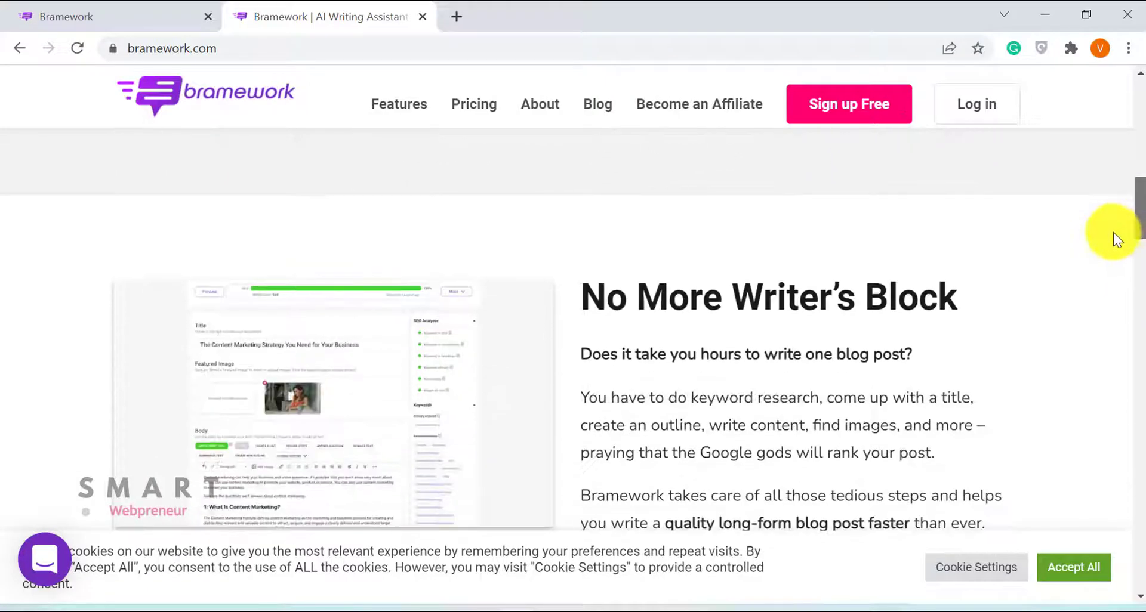
scroll(1110, 239, "down", 3)
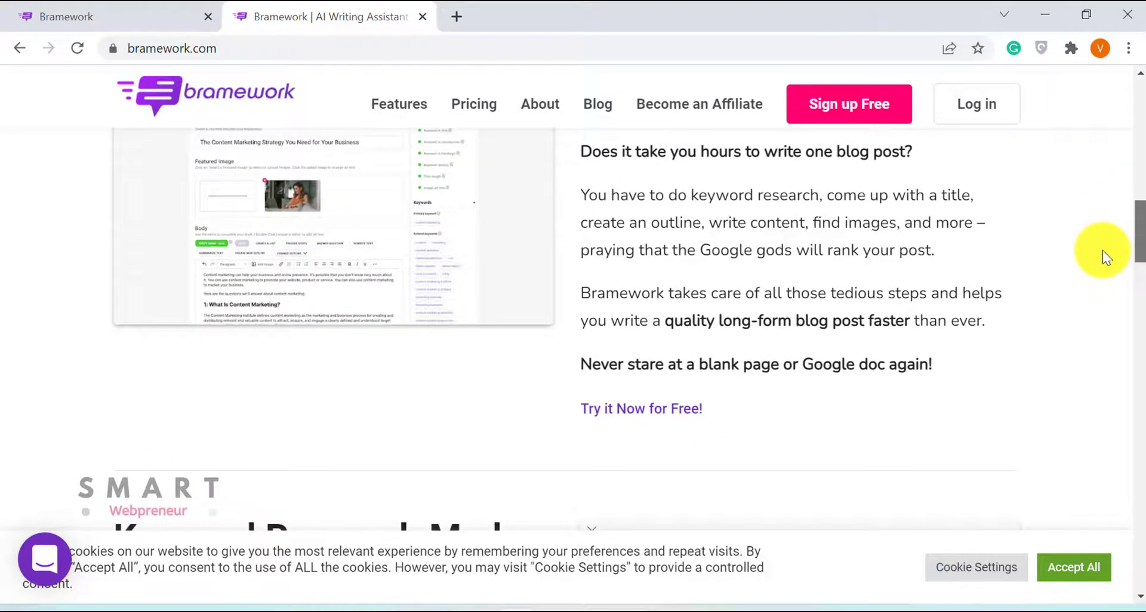
scroll(1097, 259, "down", 8)
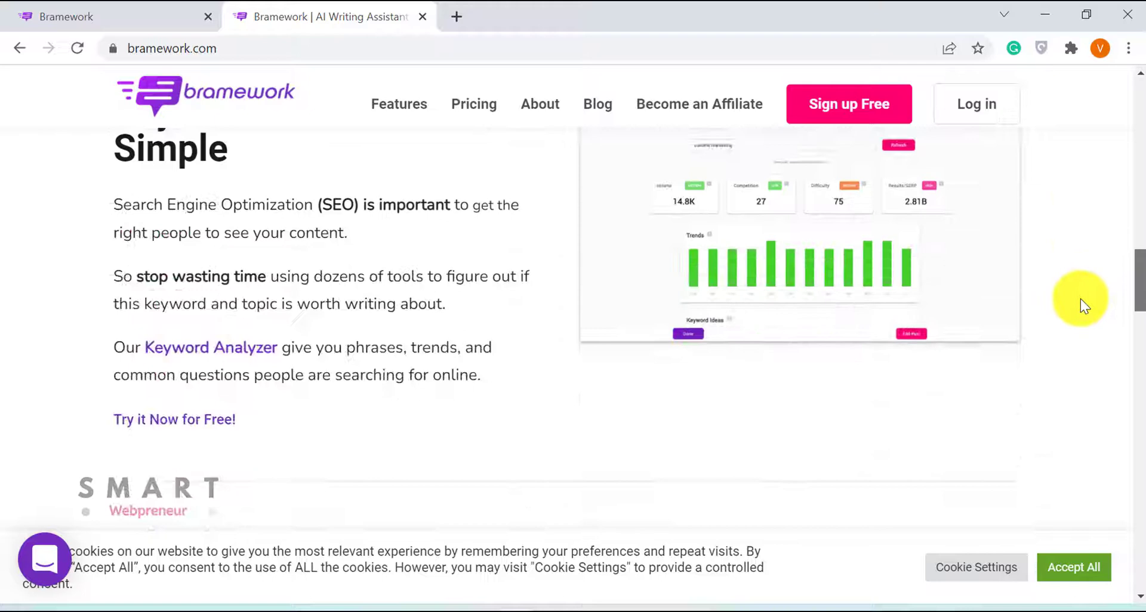
scroll(1082, 305, "down", 5)
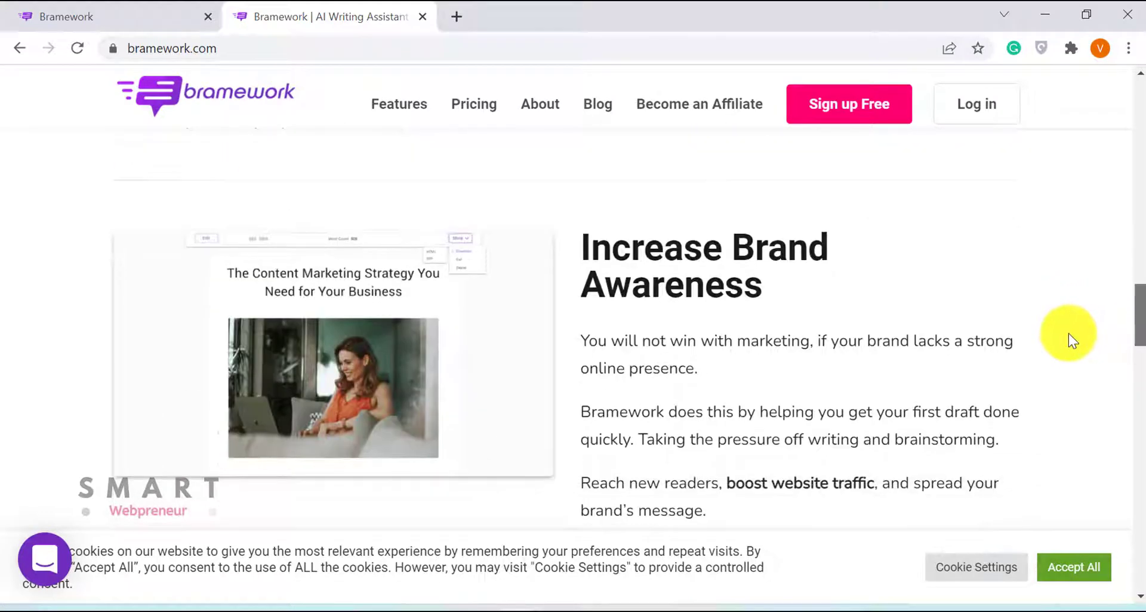
scroll(1067, 336, "down", 10)
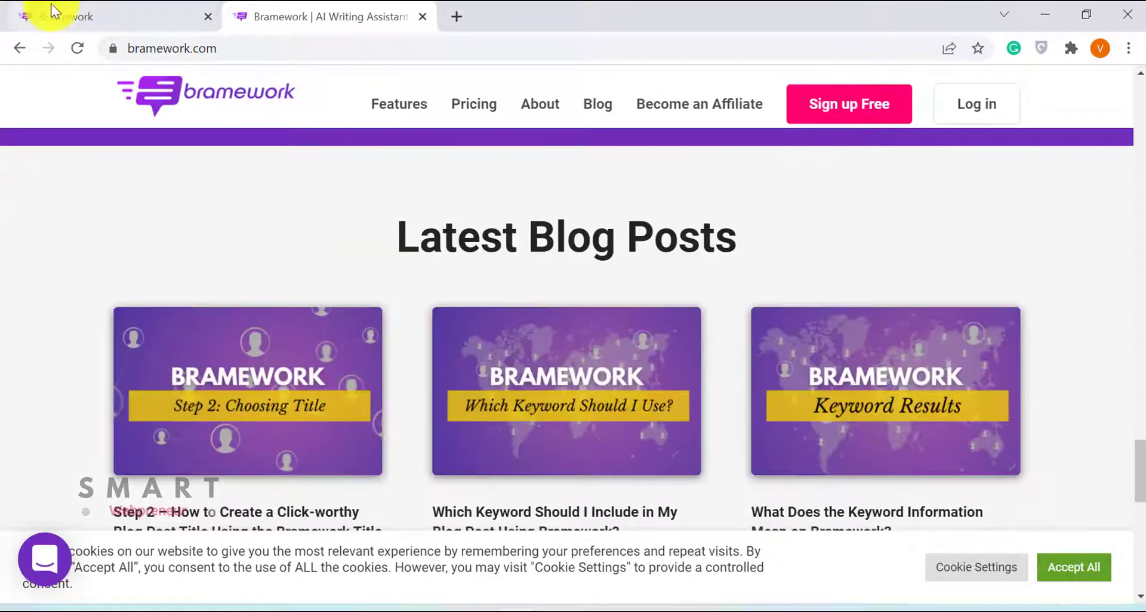
left_click(55, 9)
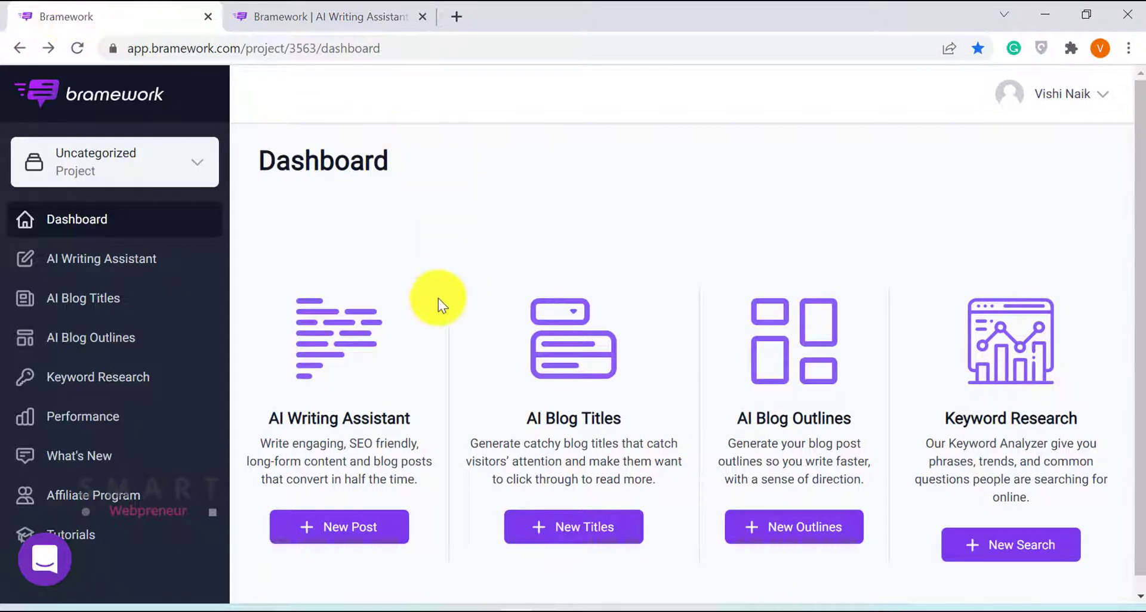
Step: Review the starting price of Bramework's lifetime deal on its AppSumo product page
left_click(311, 17)
scroll(627, 396, "down", 2)
scroll(796, 294, "up", 1)
left_click_drag(880, 247, 967, 255)
left_click(860, 288)
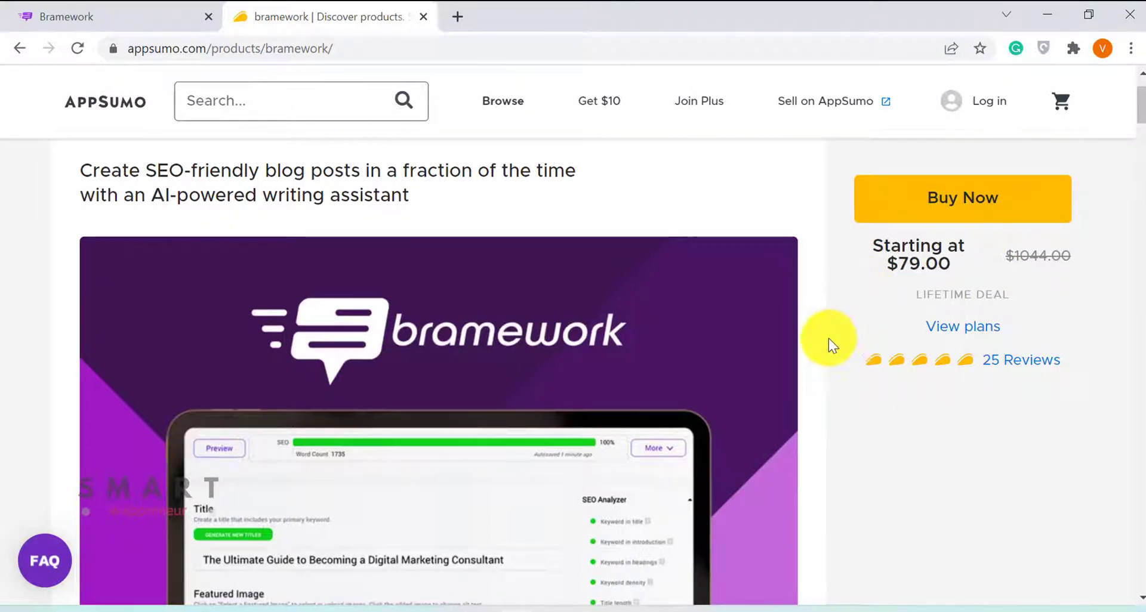
Step: View the AppSumo plans and compare the prices and allowances of License Tiers 1, 2 and 3
left_click(952, 328)
scroll(571, 418, "down", 9)
scroll(606, 409, "down", 8)
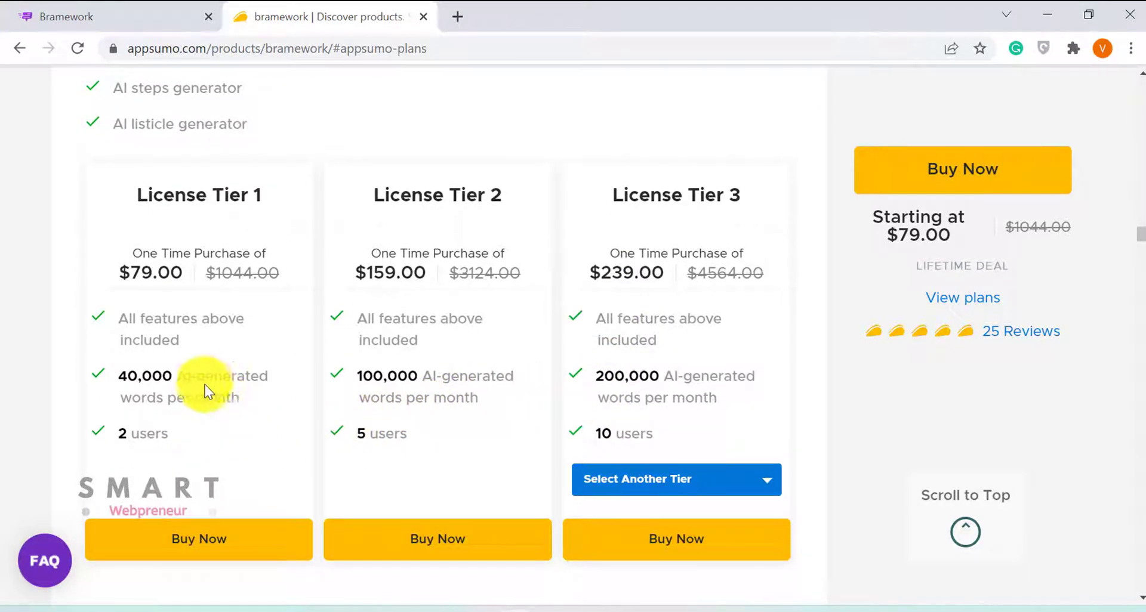
left_click_drag(592, 269, 665, 266)
left_click(674, 279)
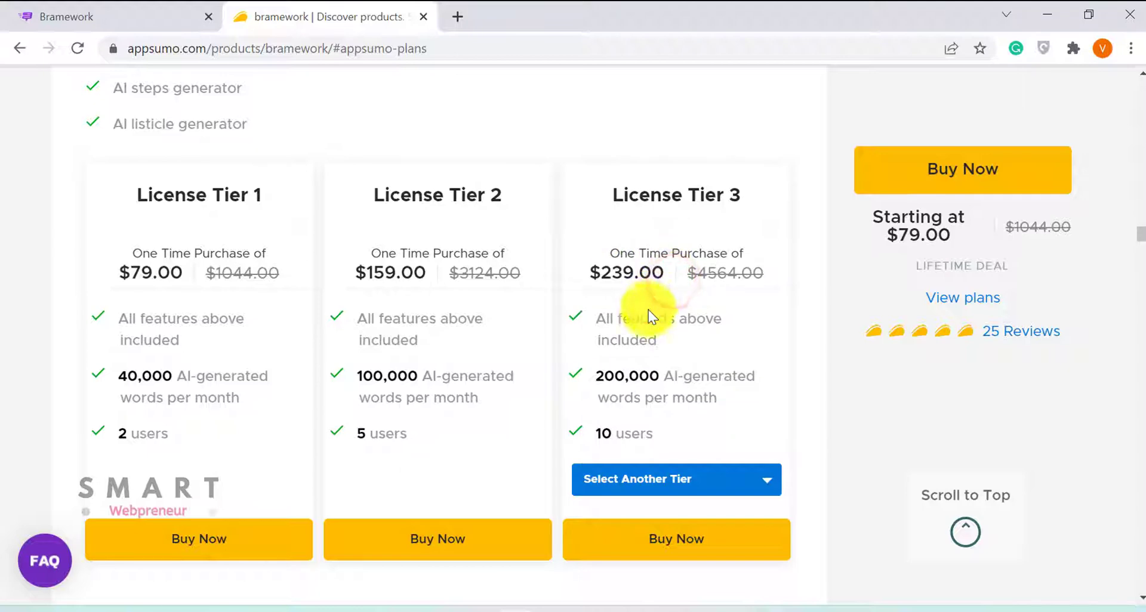
Step: Review the Plan section of the Bramework account page, including the tier and word allowance
left_click(147, 17)
scroll(984, 313, "down", 8)
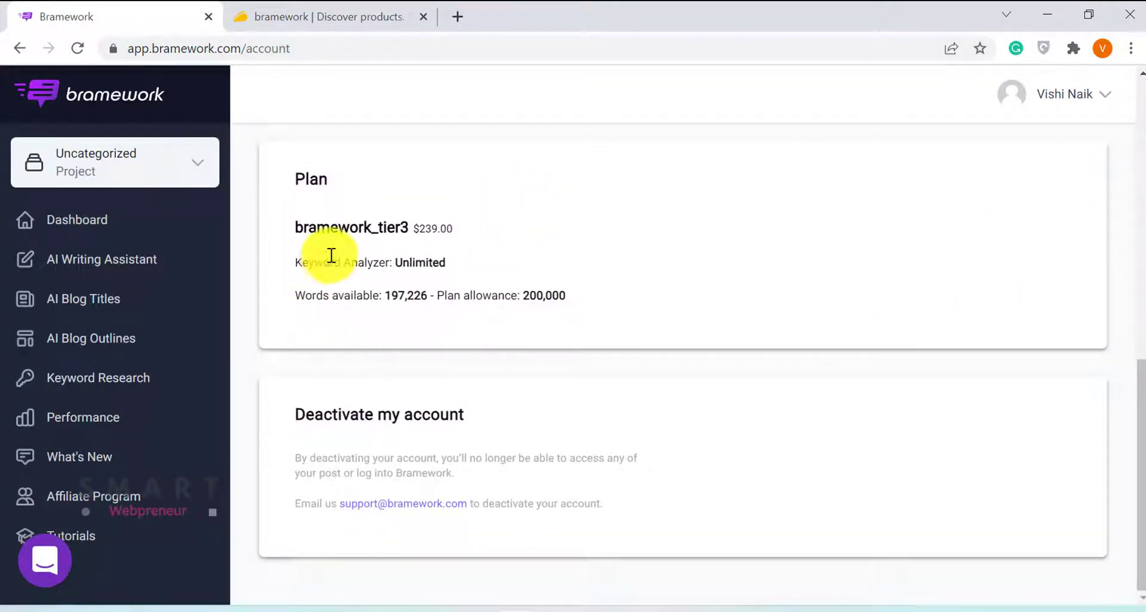
left_click_drag(299, 179, 721, 298)
left_click(725, 299)
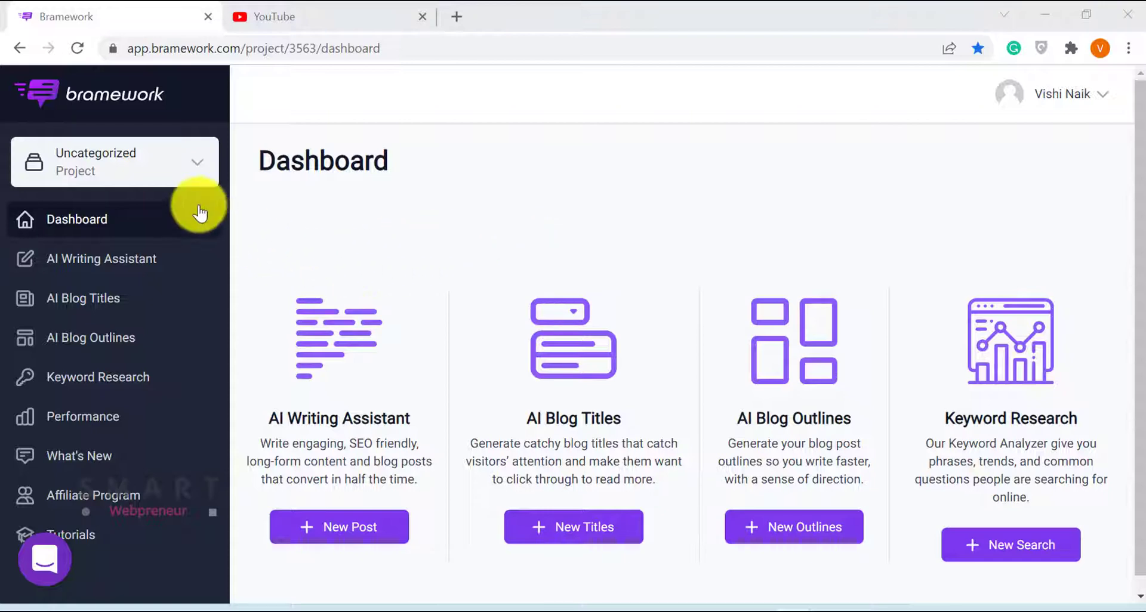
Step: View the project choices on the dashboard and close the list without switching projects
left_click(188, 176)
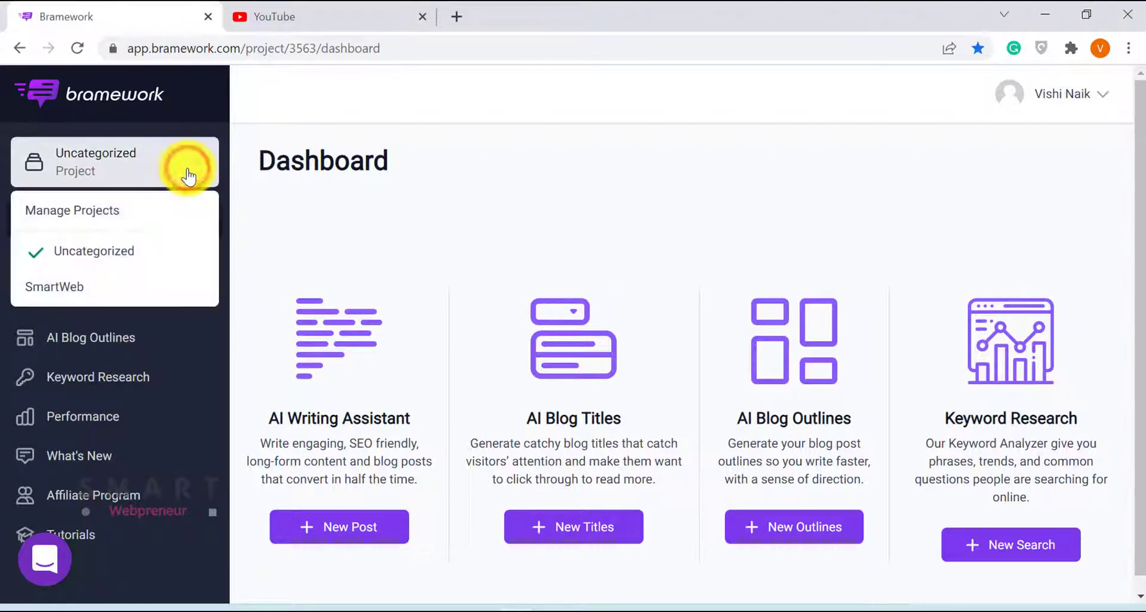
left_click(571, 178)
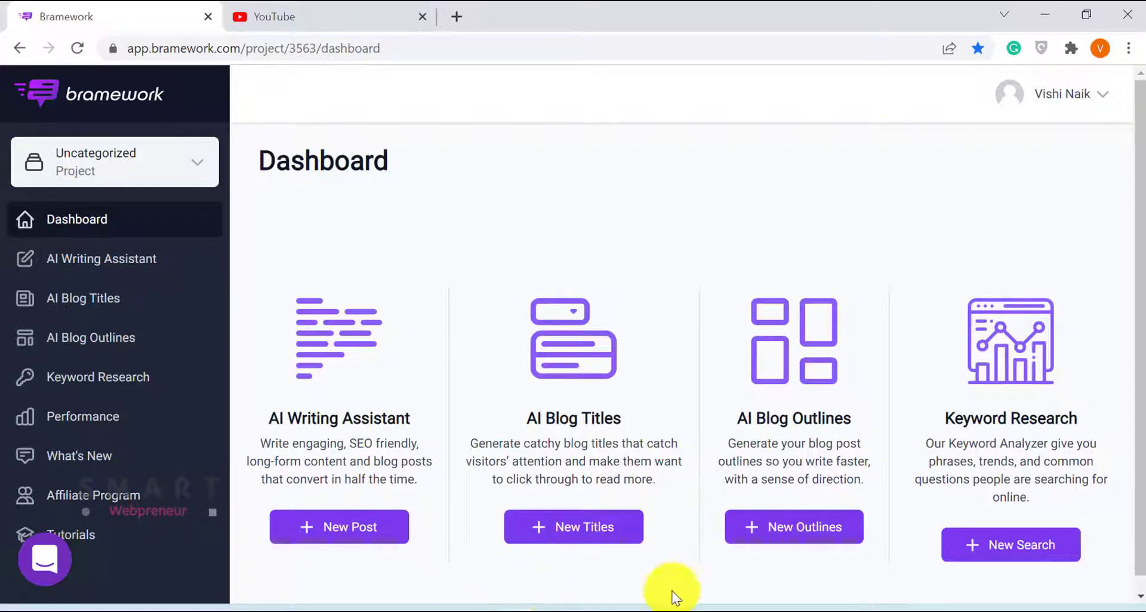
Step: Start a new keyword search and analyze the phrase "weight loss tips"
left_click(1008, 545)
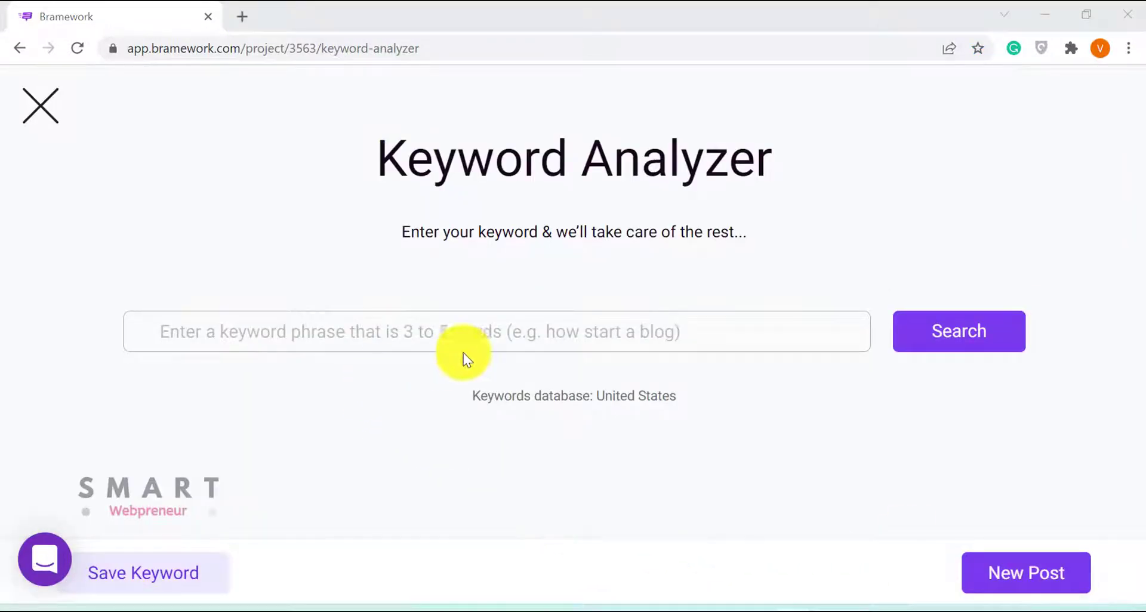
left_click(376, 336)
type("weight loss tips")
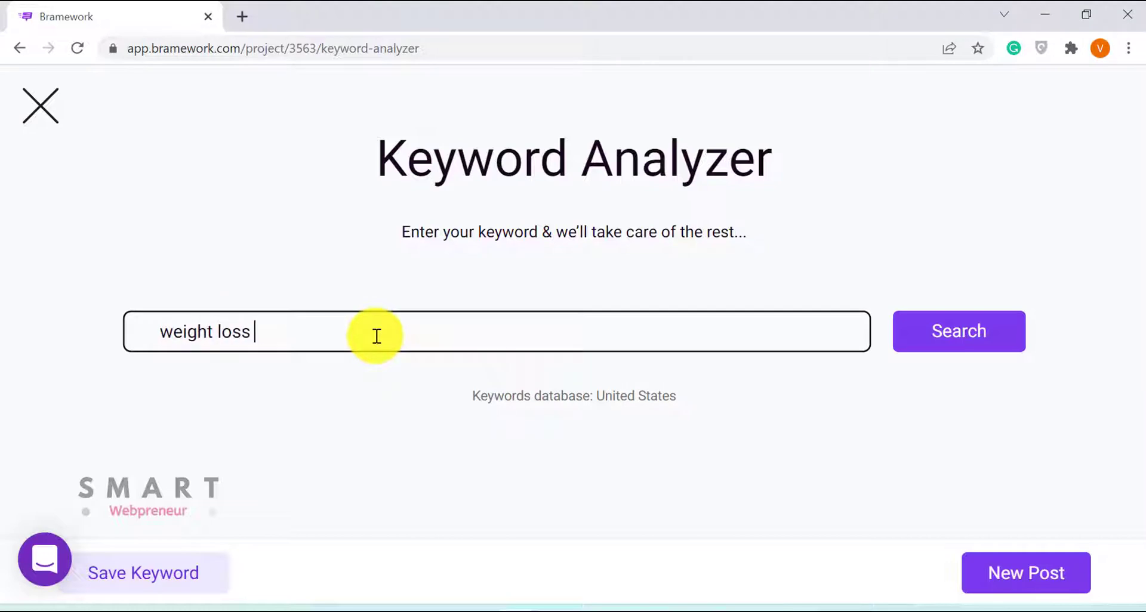
left_click(925, 337)
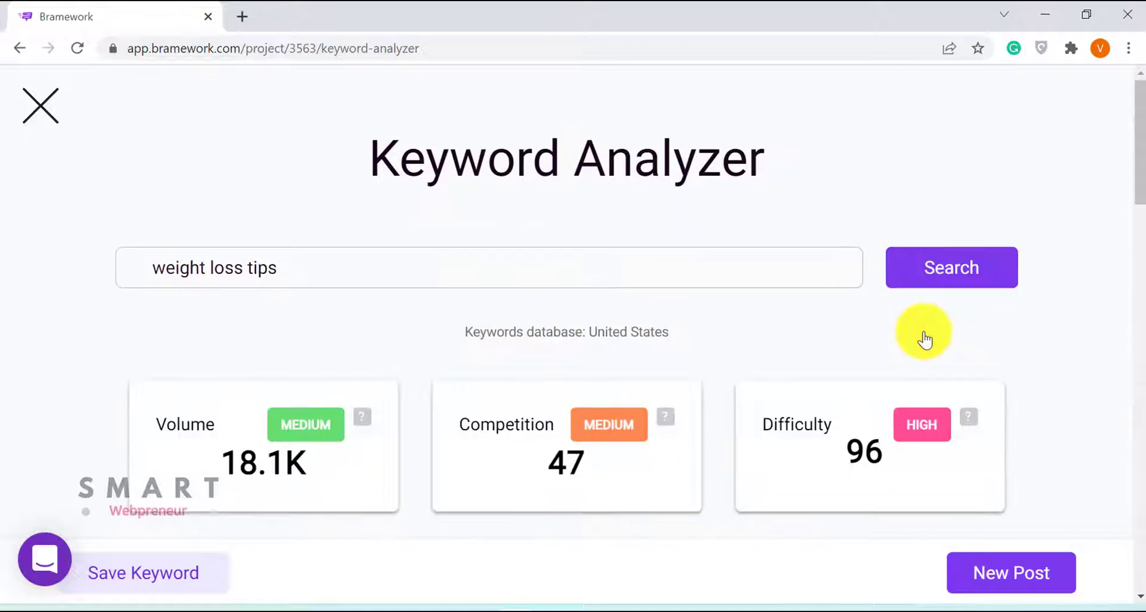
Step: Examine the keyword report's metrics, monthly trends, Keyword Ideas, Top Questions People Ask and Top 10 Ranking Posts
scroll(813, 248, "down", 6)
scroll(962, 349, "down", 8)
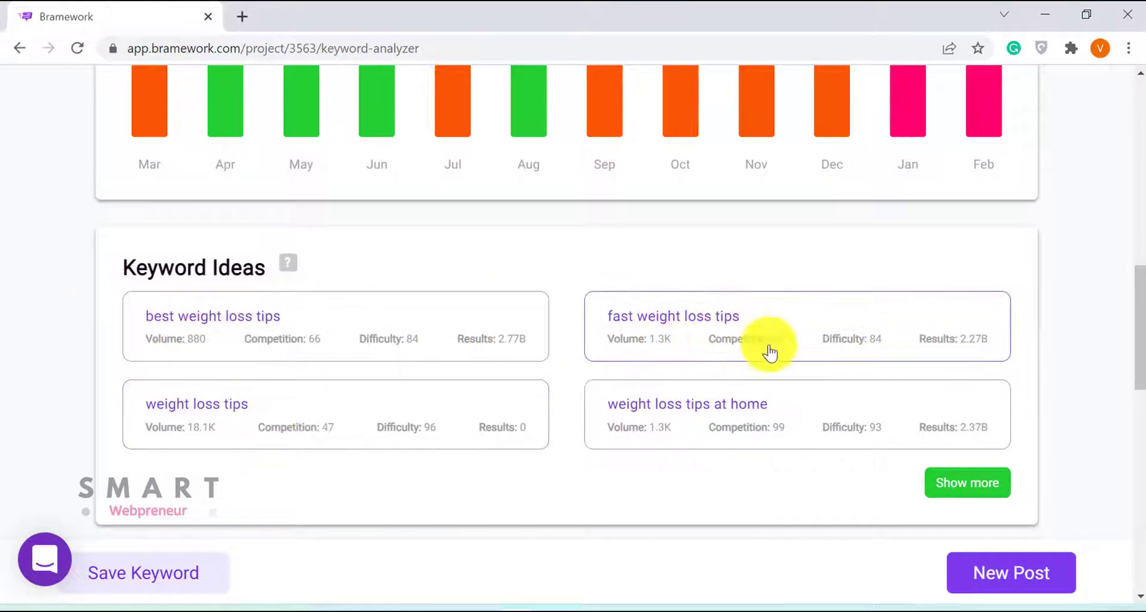
scroll(836, 388, "down", 3)
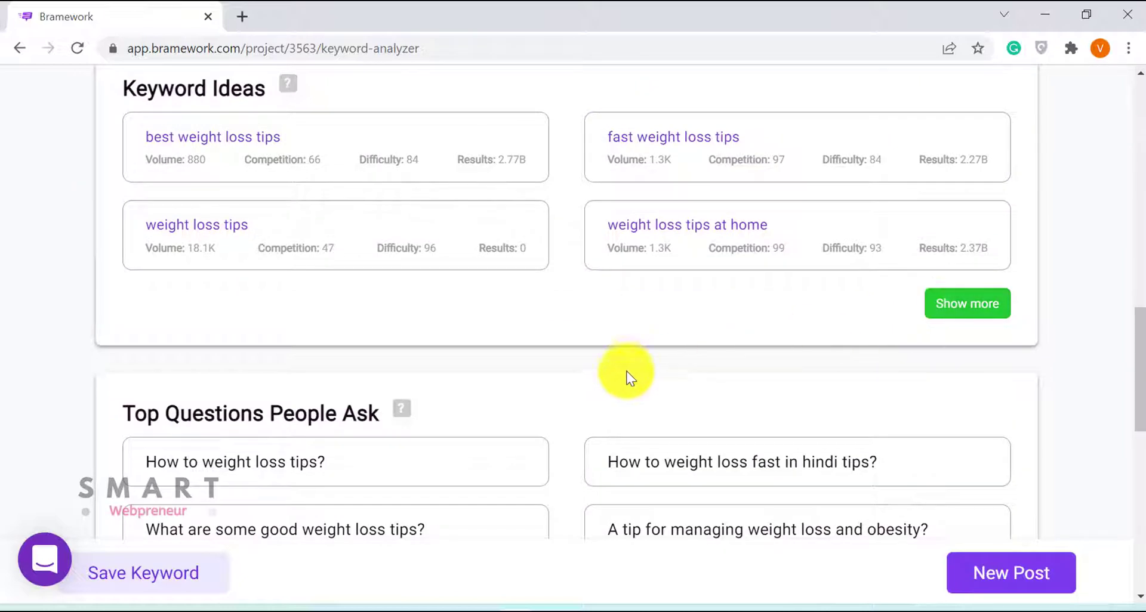
scroll(597, 379, "down", 2)
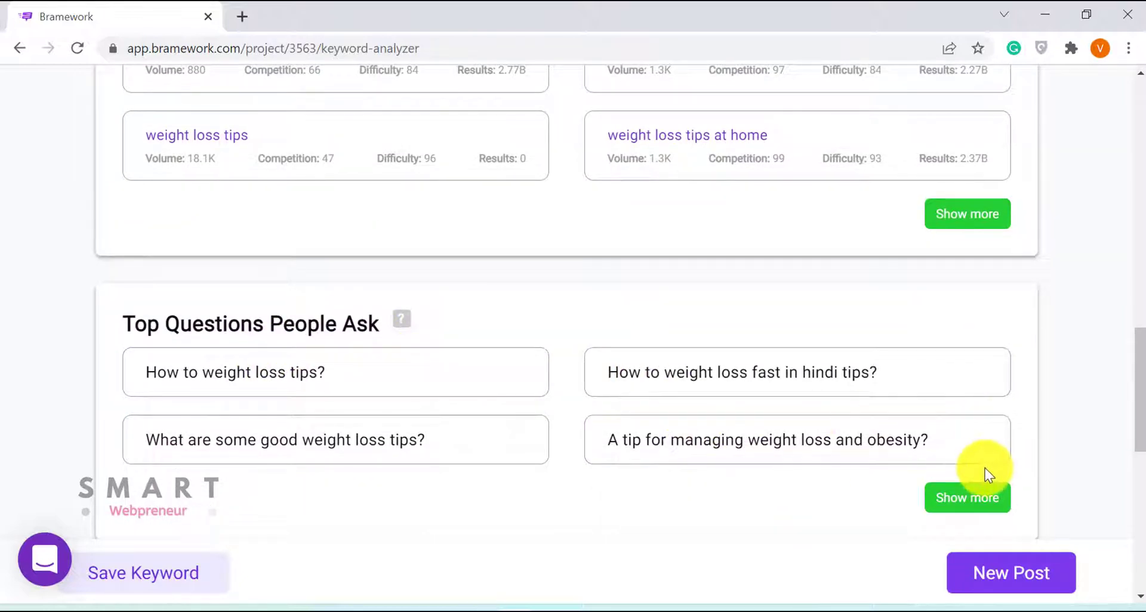
scroll(987, 459, "down", 2)
scroll(931, 426, "down", 4)
scroll(776, 412, "down", 2)
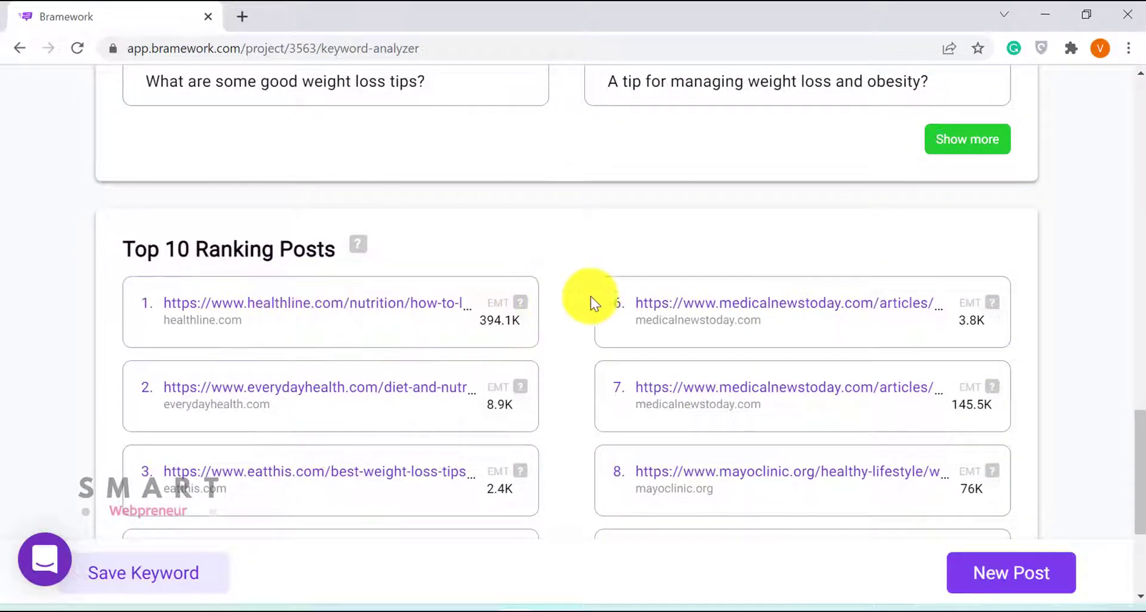
scroll(629, 378, "down", 5)
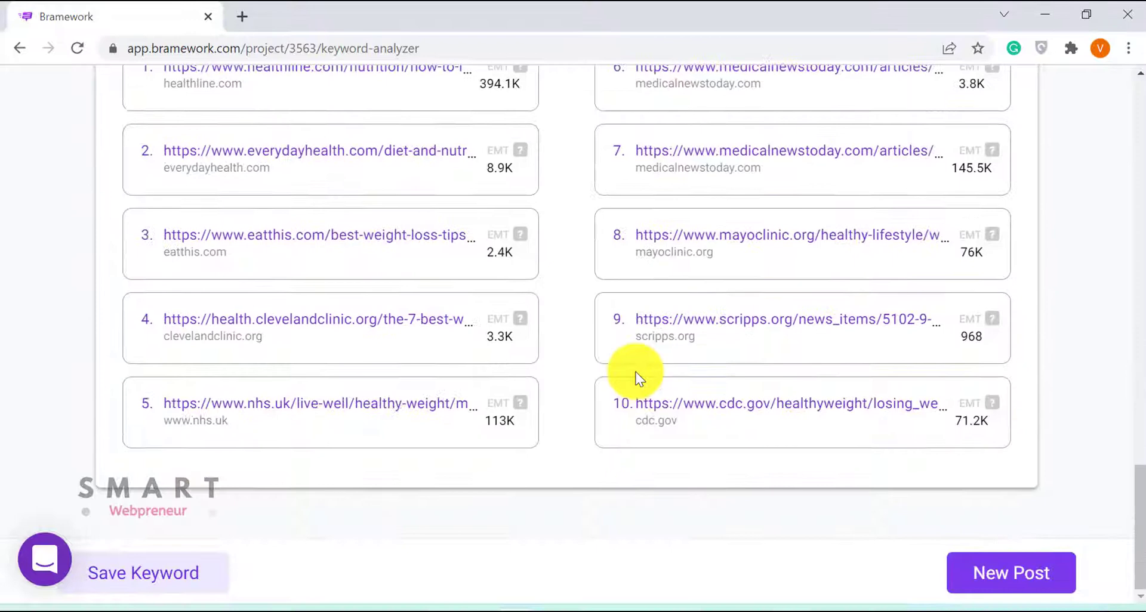
Step: Request more entries for Top Questions People Ask and close the Keyword Analyzer
left_click_drag(1134, 480, 1137, 361)
left_click(952, 452)
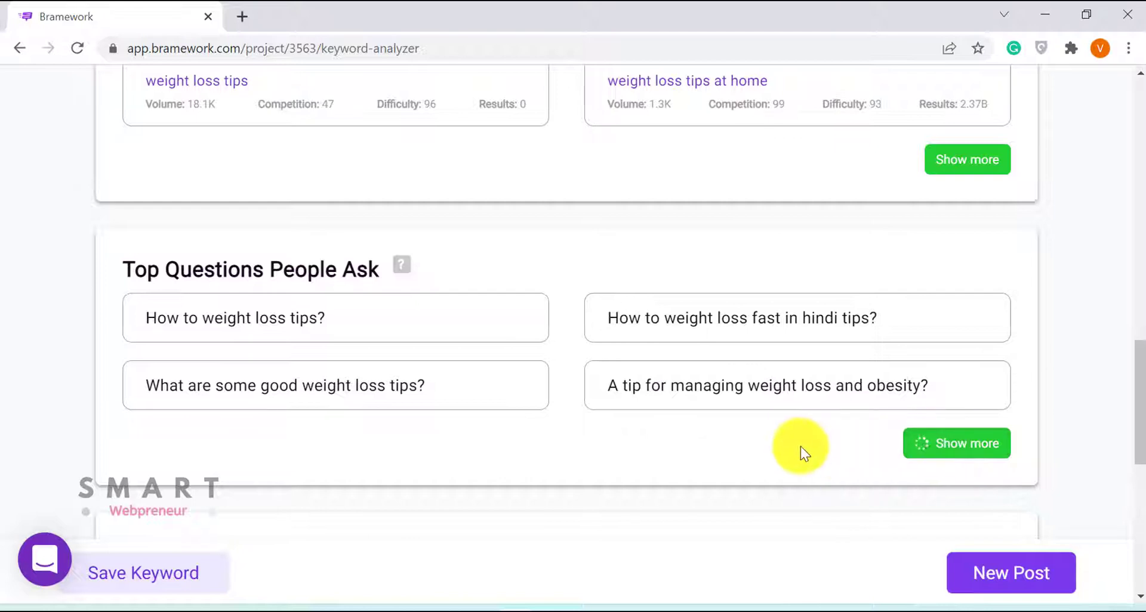
left_click(34, 116)
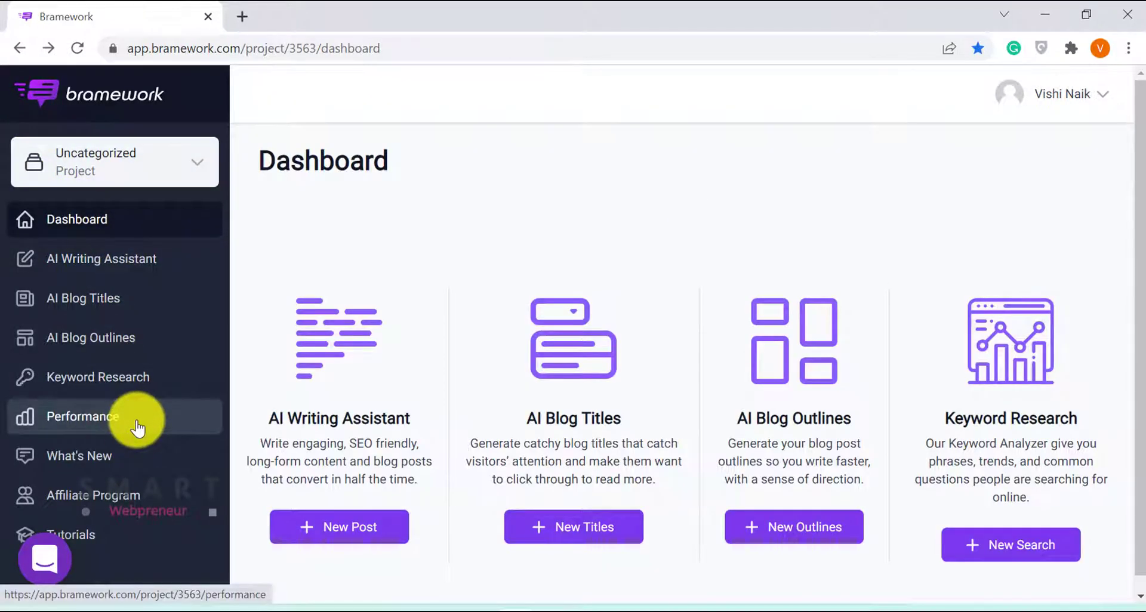
Step: Read the Website Keyword Ranking description on the Performance page and return to the dashboard
left_click(137, 427)
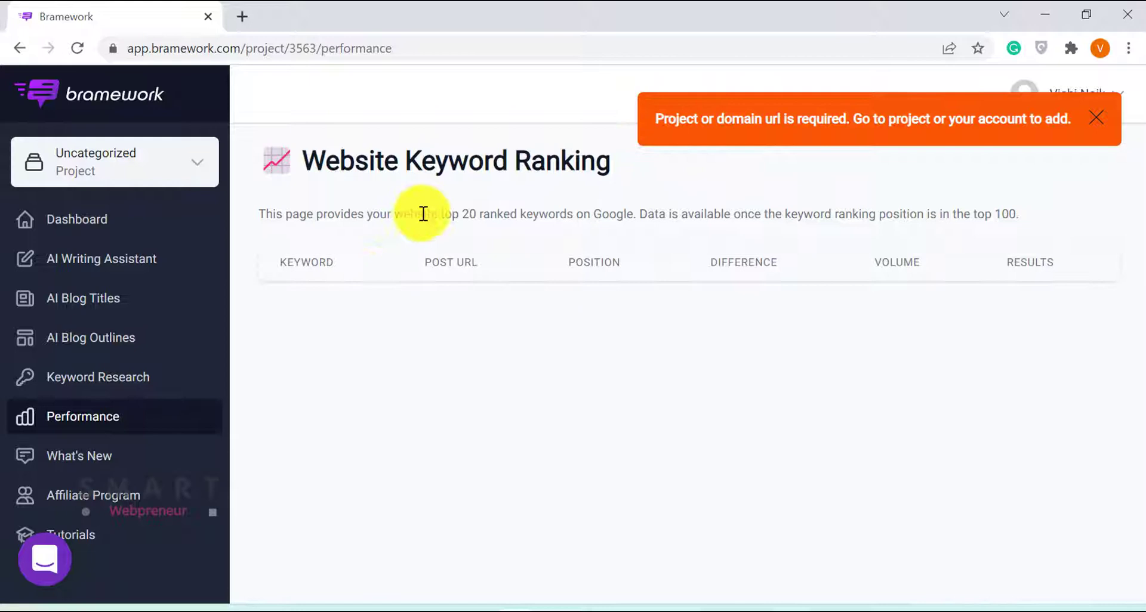
left_click_drag(423, 214, 527, 231)
left_click(583, 224)
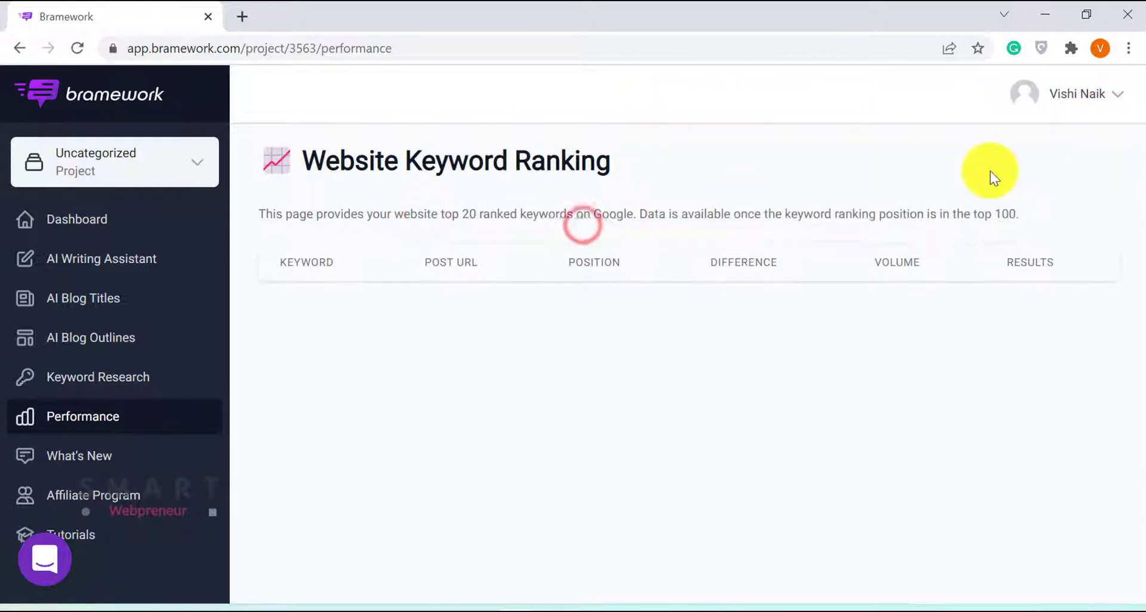
left_click(89, 221)
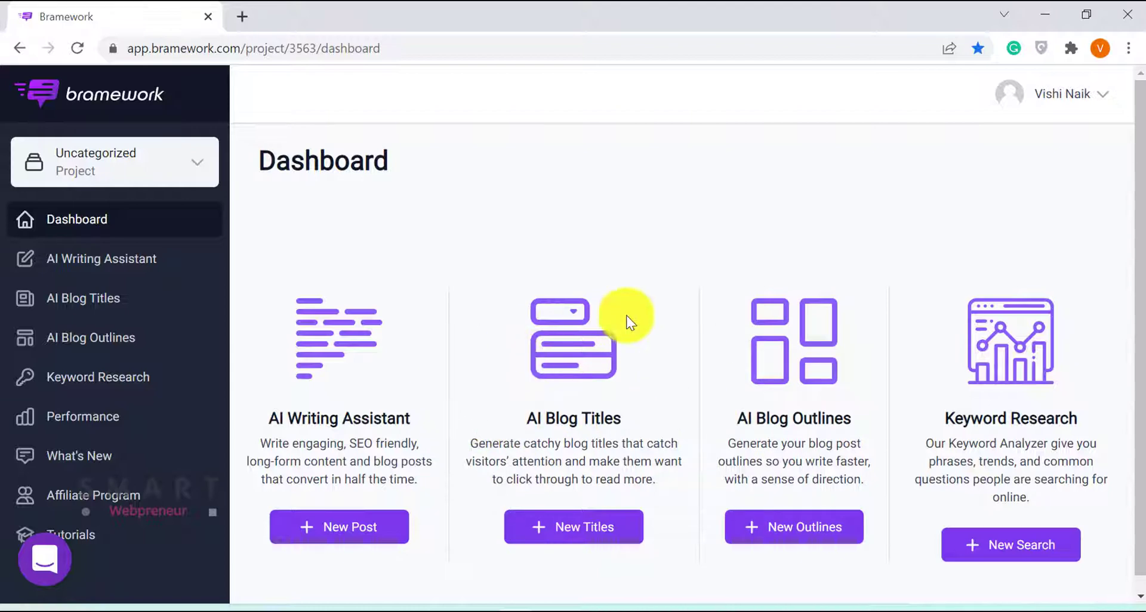
Step: Start a new post with the keyword "weight loss tips for women" and continue past the content quality check
scroll(1072, 433, "down", 1)
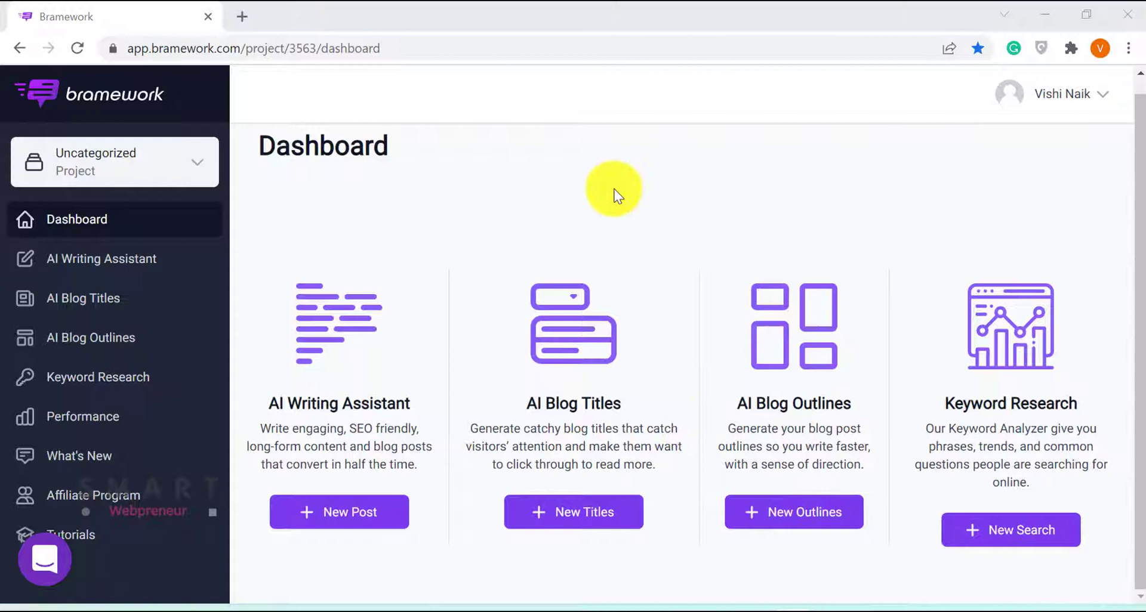
left_click(359, 518)
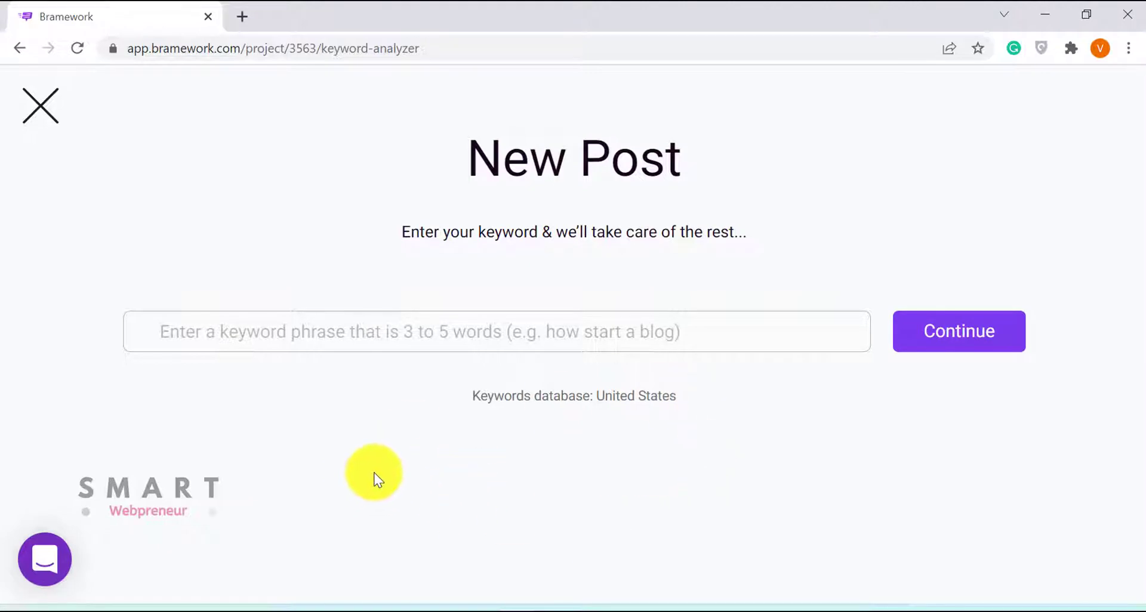
left_click(430, 330)
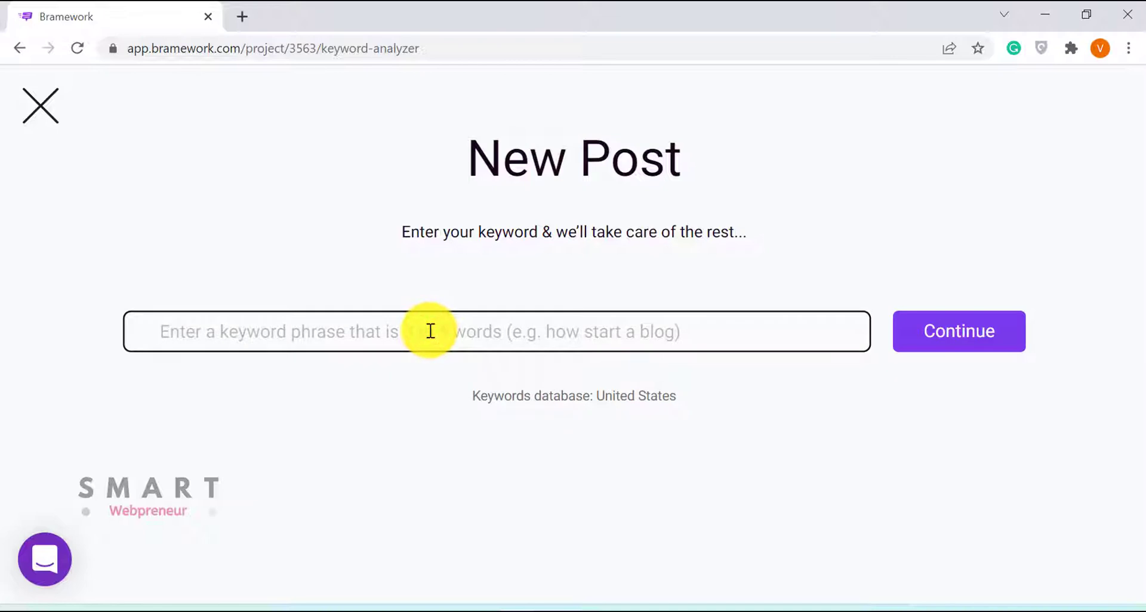
type("weight loss tips for women")
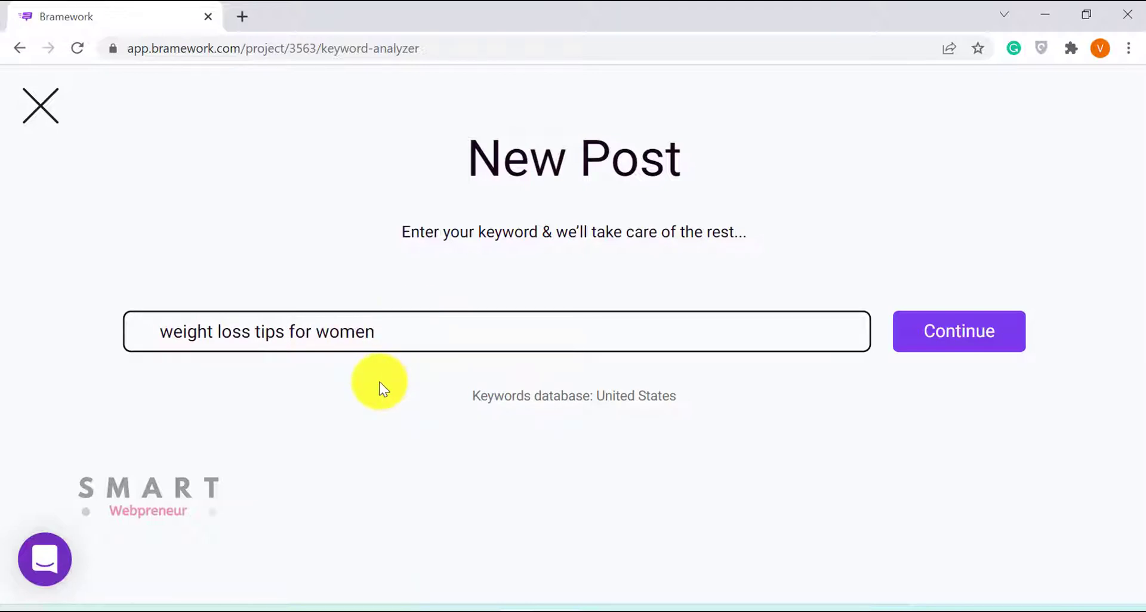
left_click(379, 385)
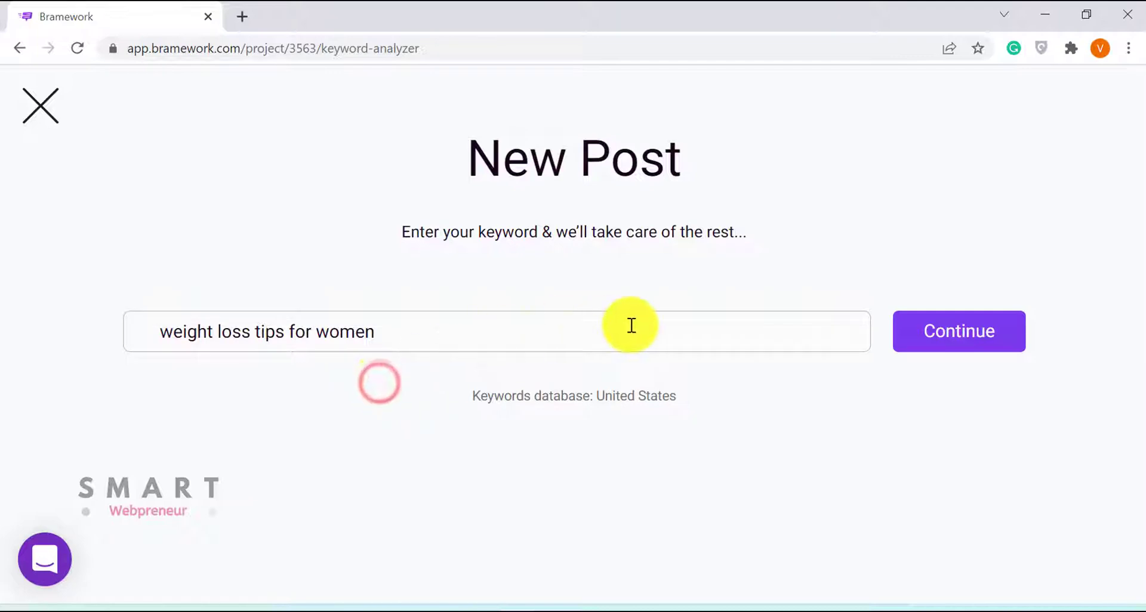
left_click(965, 341)
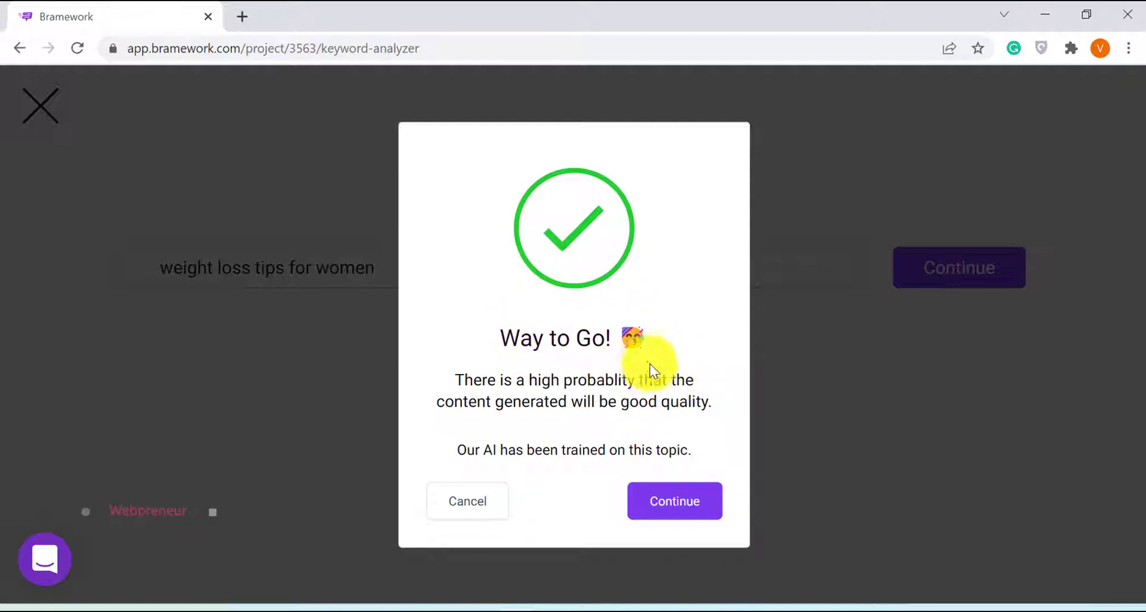
left_click(682, 512)
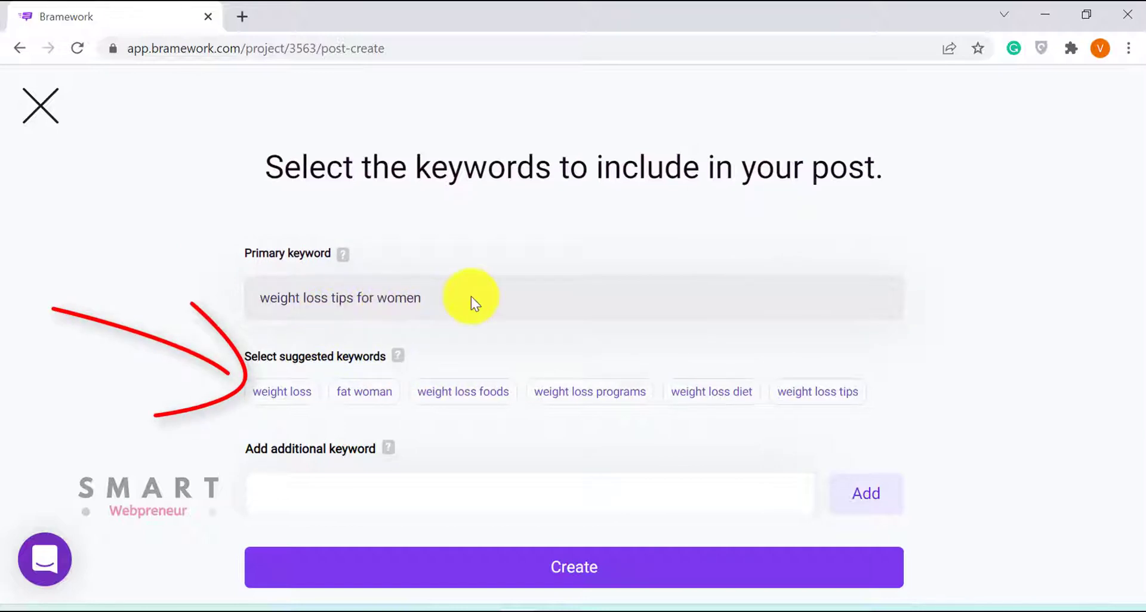
Step: Include the suggested keywords weight loss, weight loss foods, weight loss programs and weight loss diet, and create the post
left_click(286, 397)
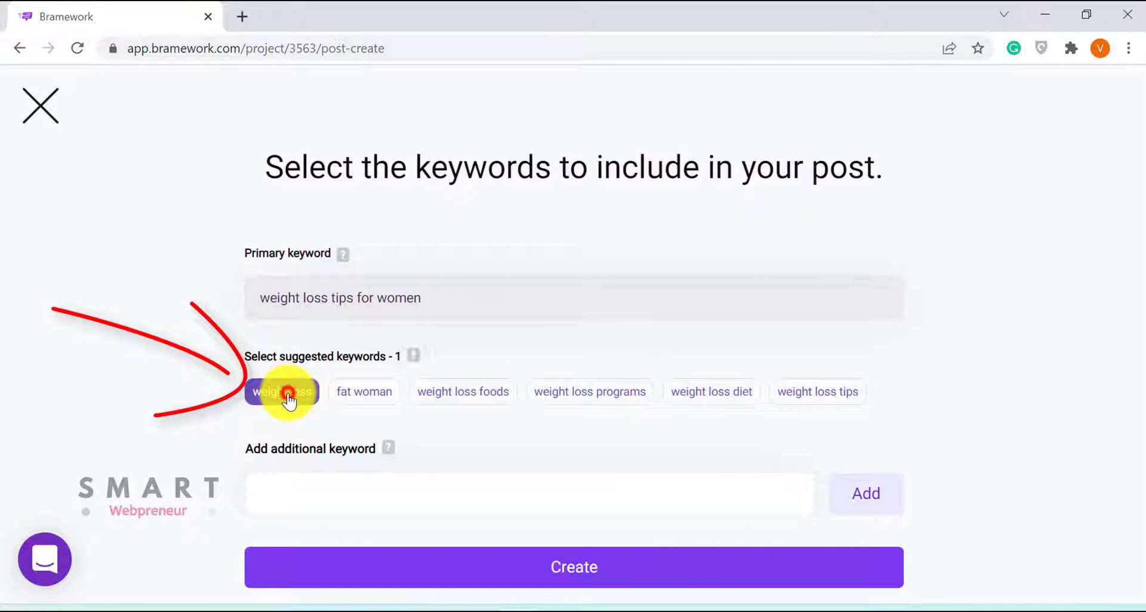
left_click(622, 395)
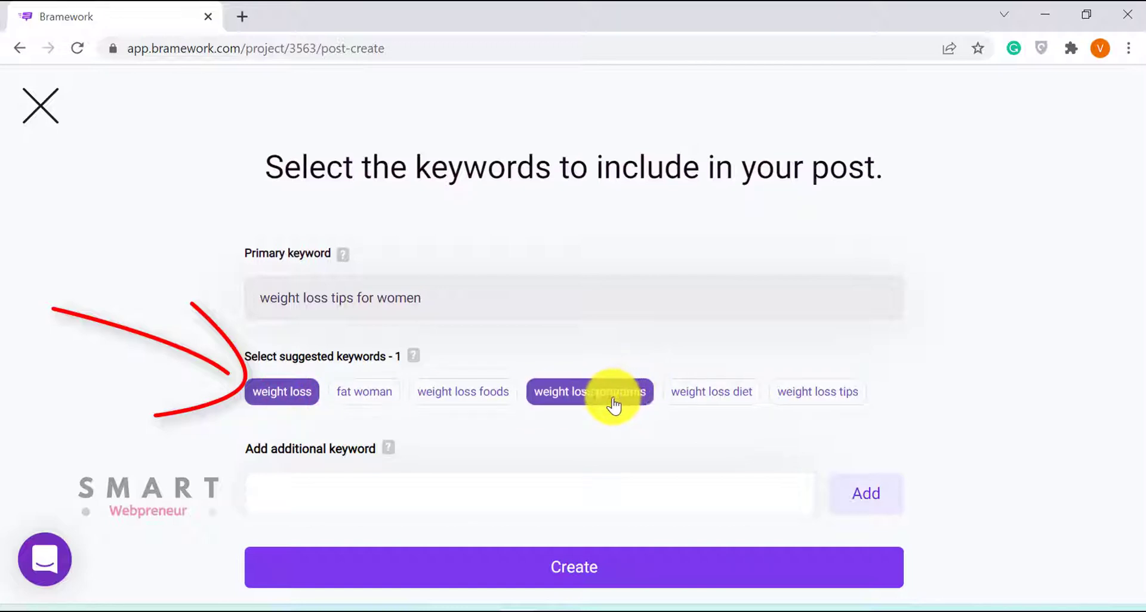
left_click(486, 399)
left_click(564, 394)
left_click(684, 401)
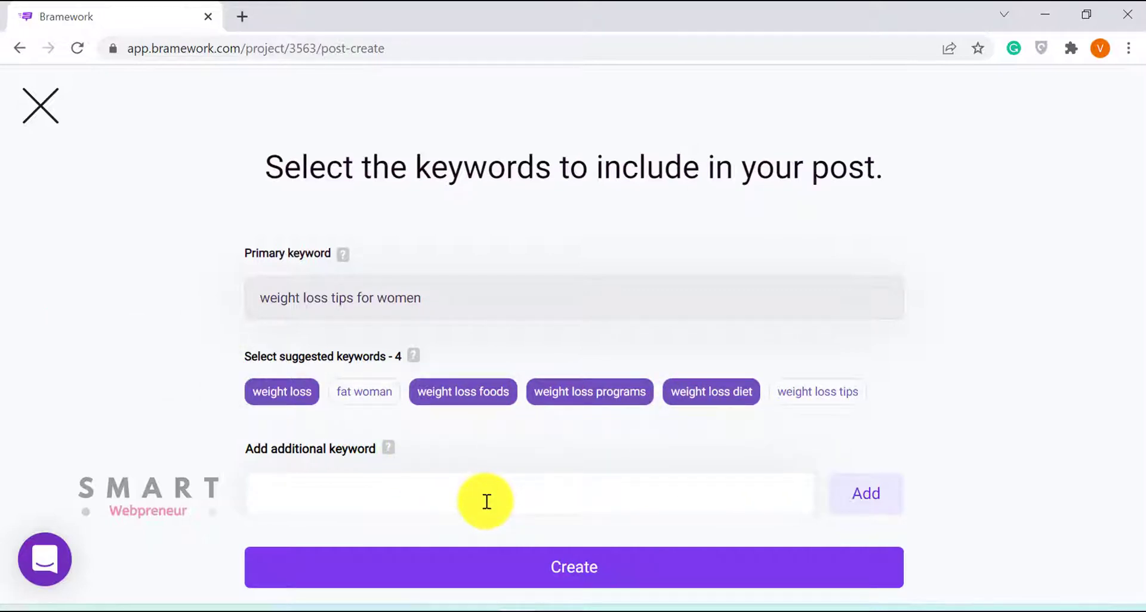
left_click(626, 576)
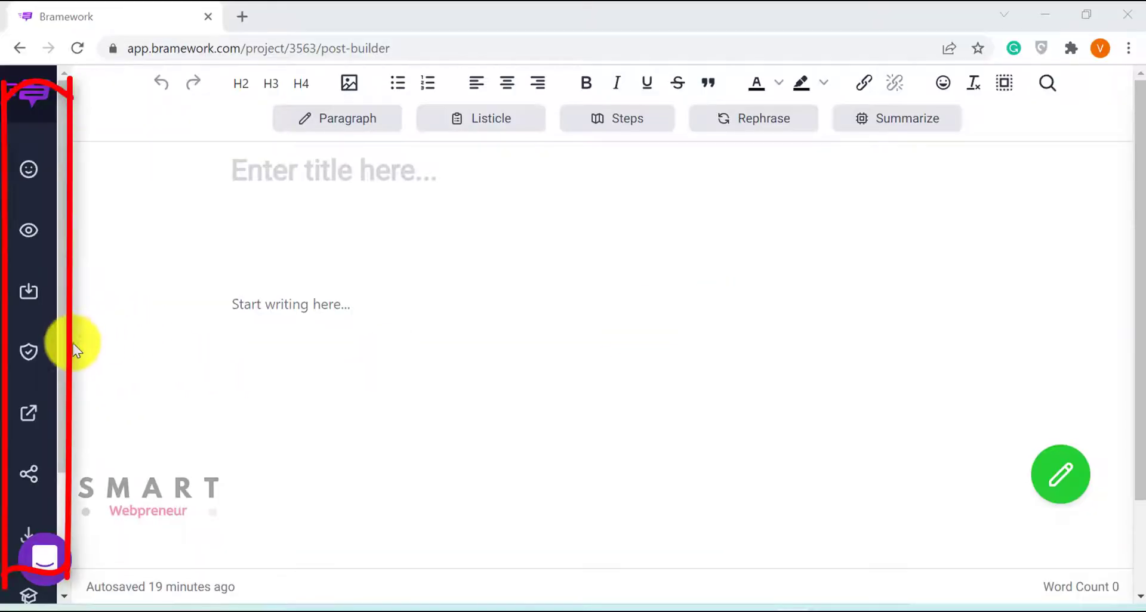
Step: Make the post public through its sharing settings and close the share dialog
left_click_drag(73, 345, 72, 397)
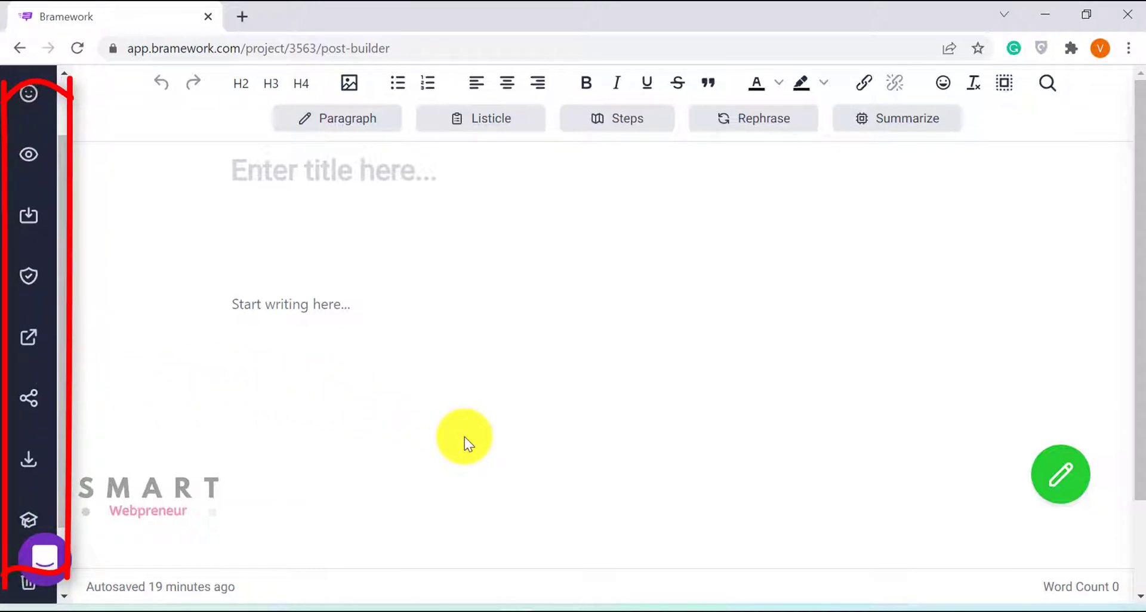
left_click(27, 406)
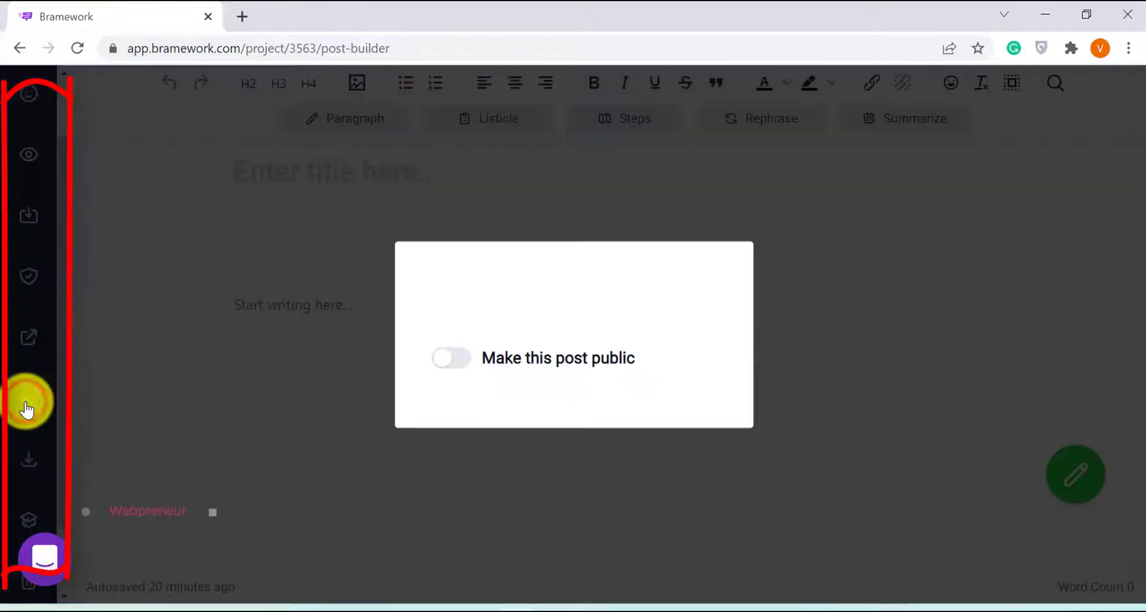
left_click(459, 366)
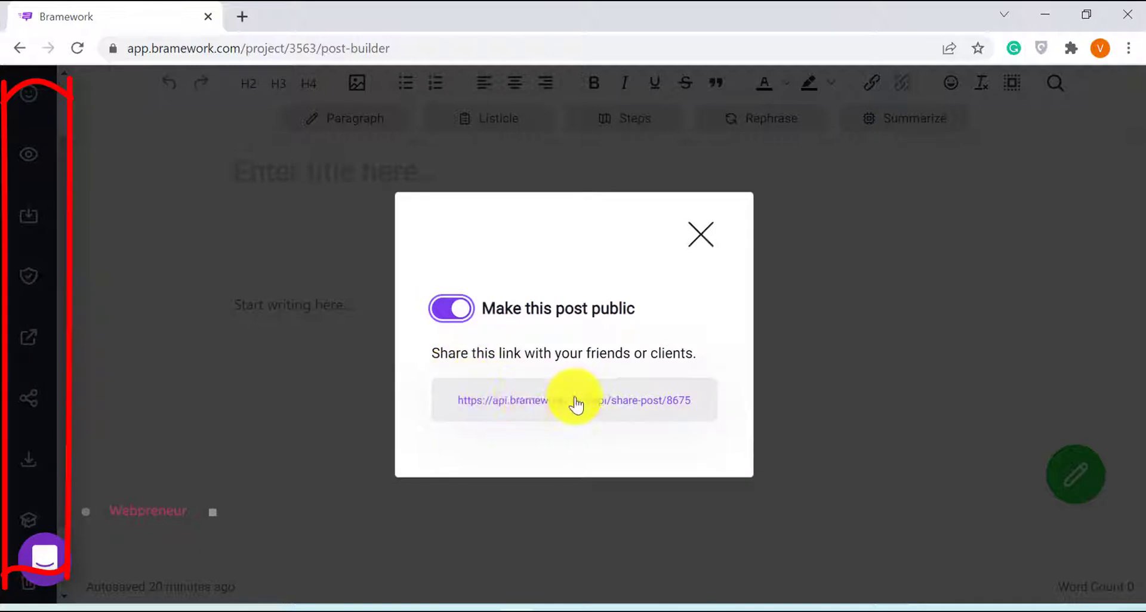
left_click(83, 418)
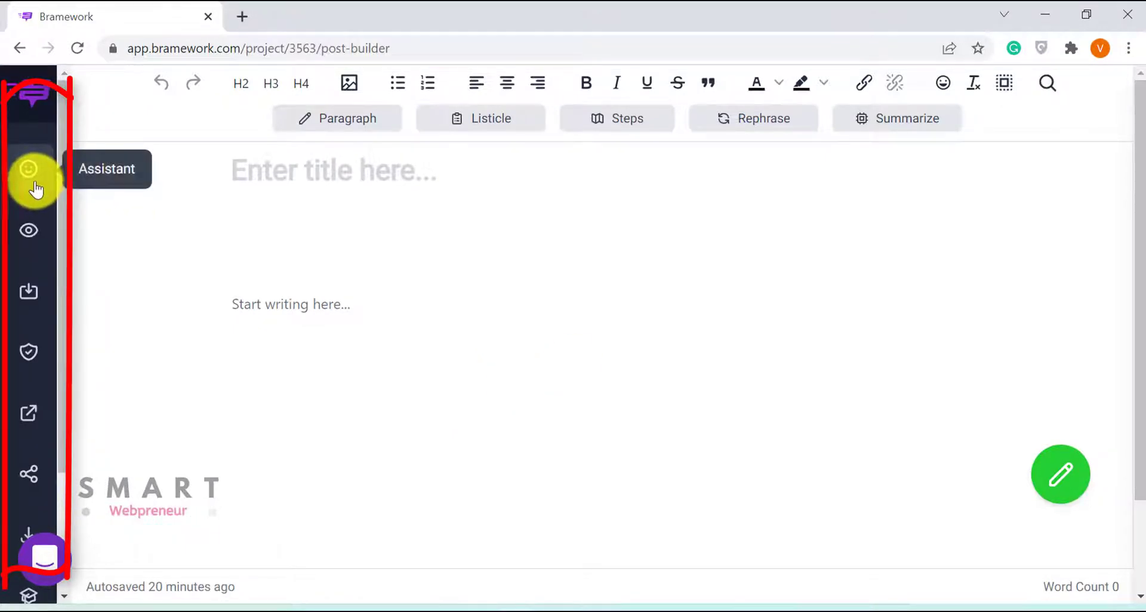
Step: Generate title ideas with the Assistant and insert "How To Lose Weight With These 5 Easy Tips For Women" as the post's title
left_click(33, 176)
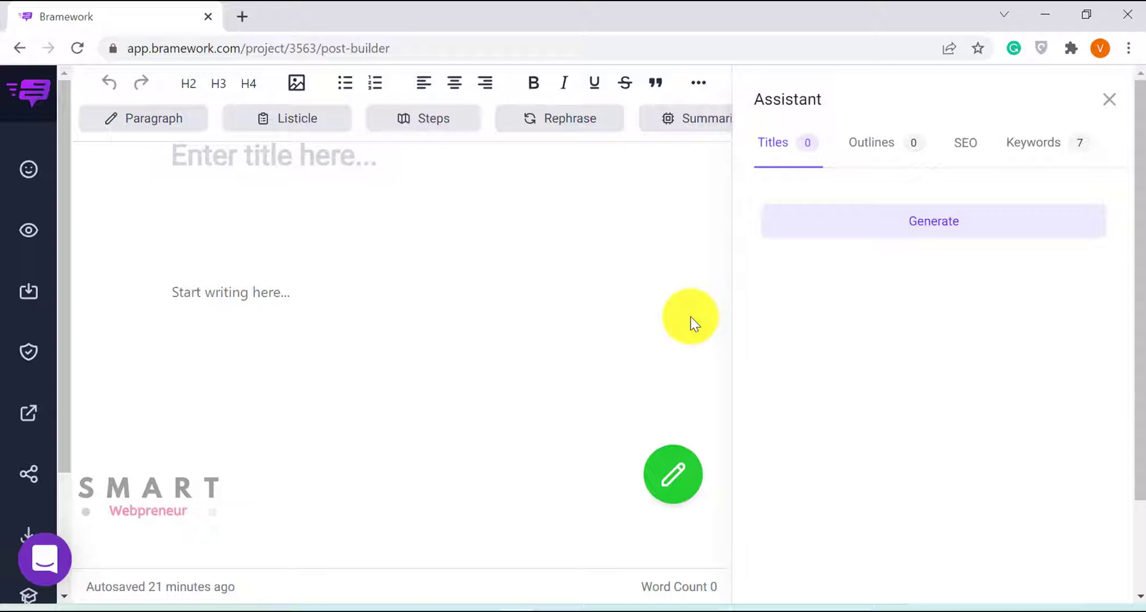
left_click(918, 233)
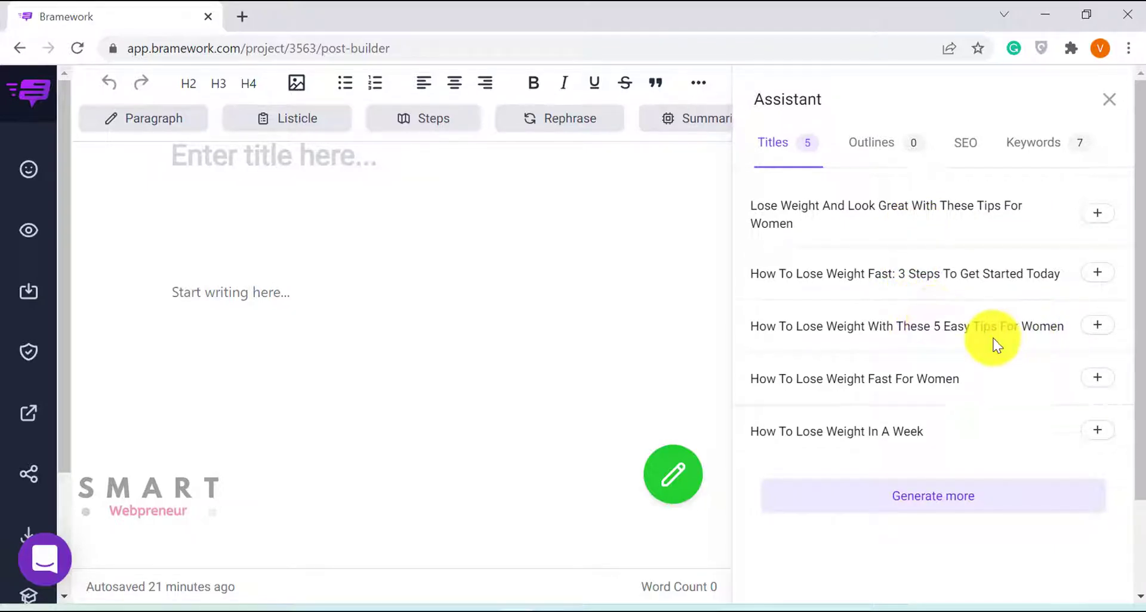
left_click(1097, 328)
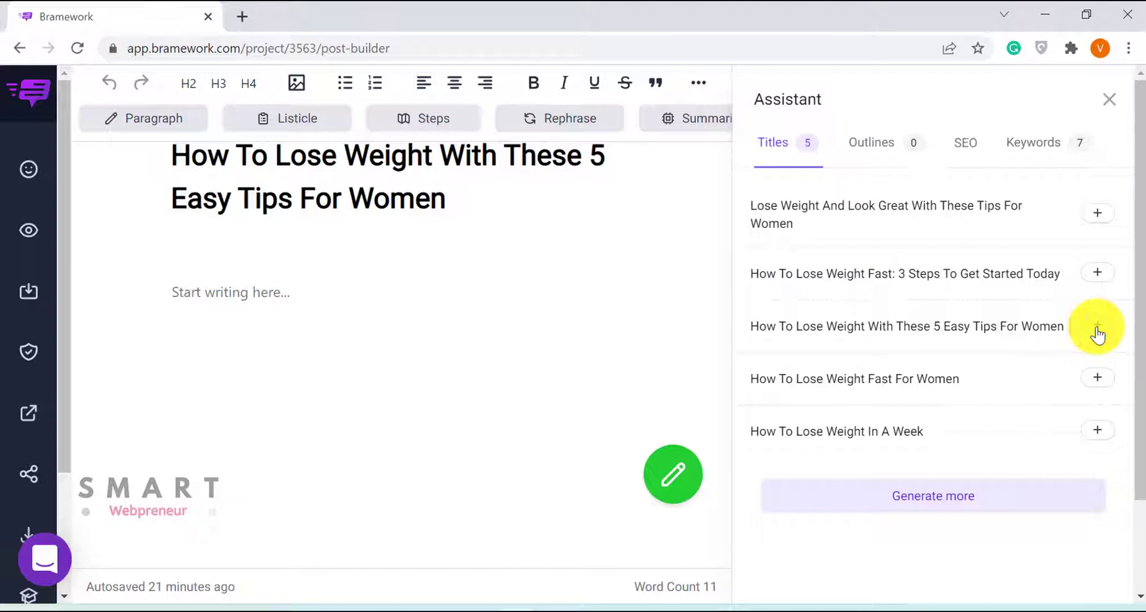
Step: Generate outlines with the Assistant, request another one, and insert the Eat Healthy Foods to Stay Motivated outline into the post
left_click(875, 146)
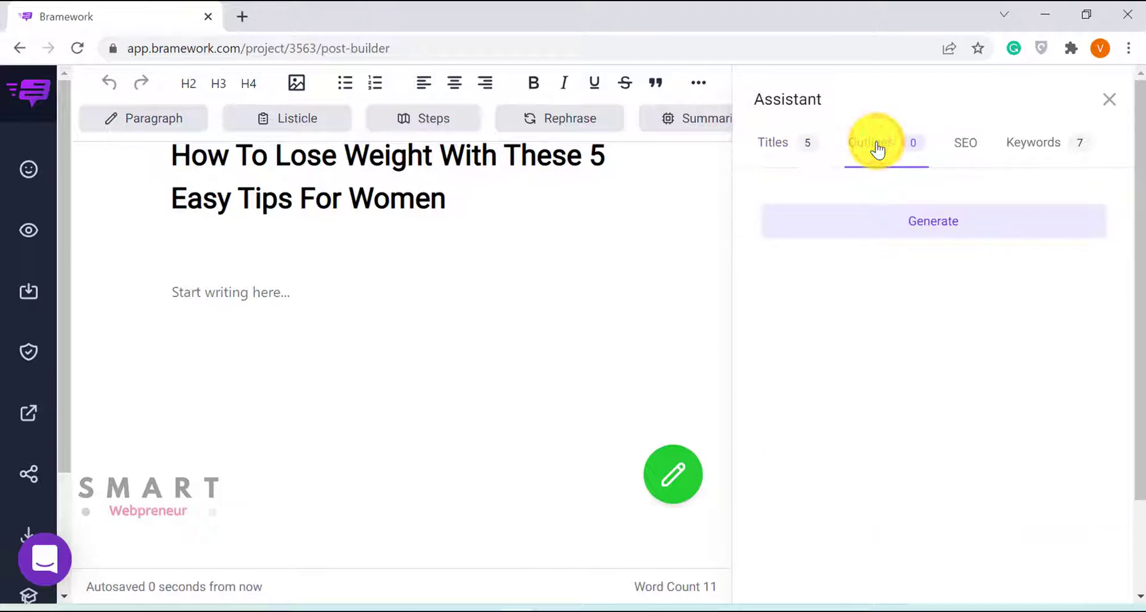
left_click(911, 234)
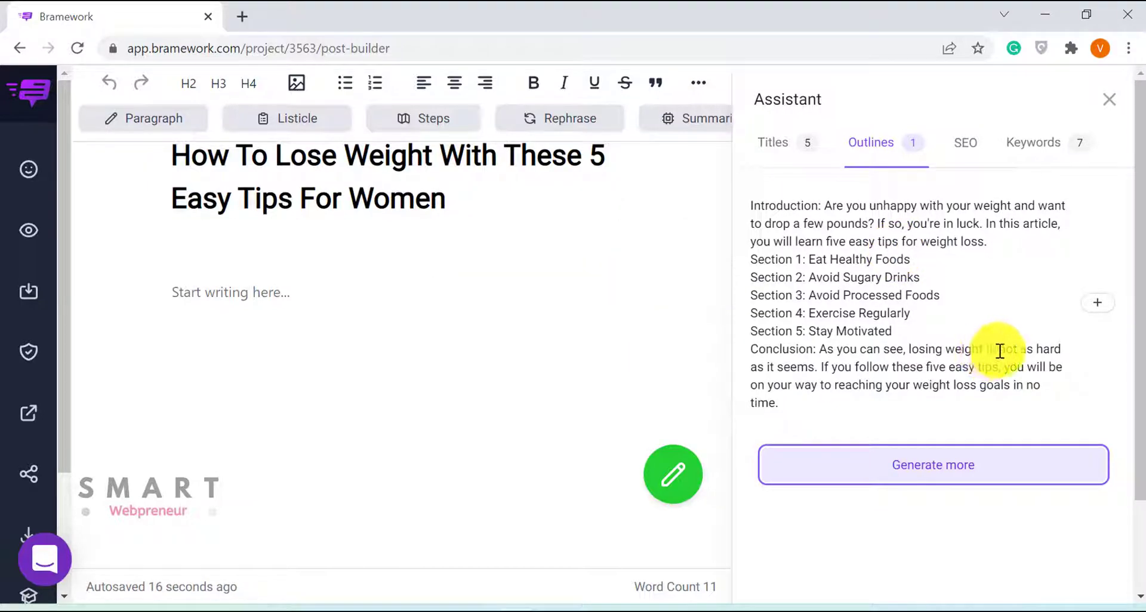
left_click(976, 472)
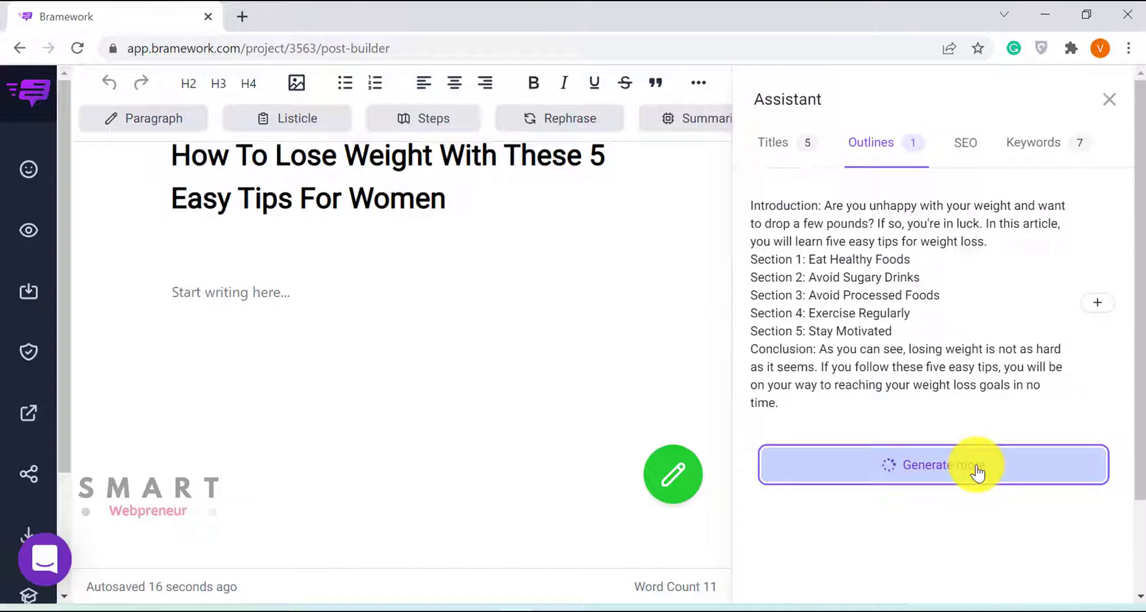
scroll(919, 370, "down", 2)
scroll(926, 308, "up", 3)
left_click(965, 331)
Step: Review the Assistant's SEO Analyzer tips and its list of primary and related keywords
left_click(965, 146)
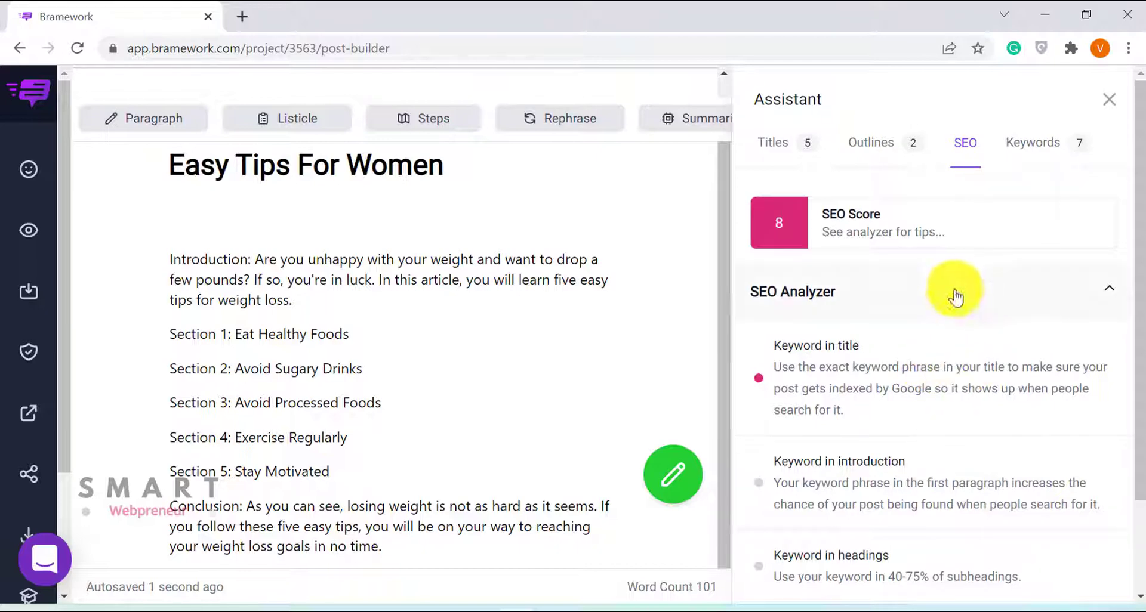
left_click(1035, 159)
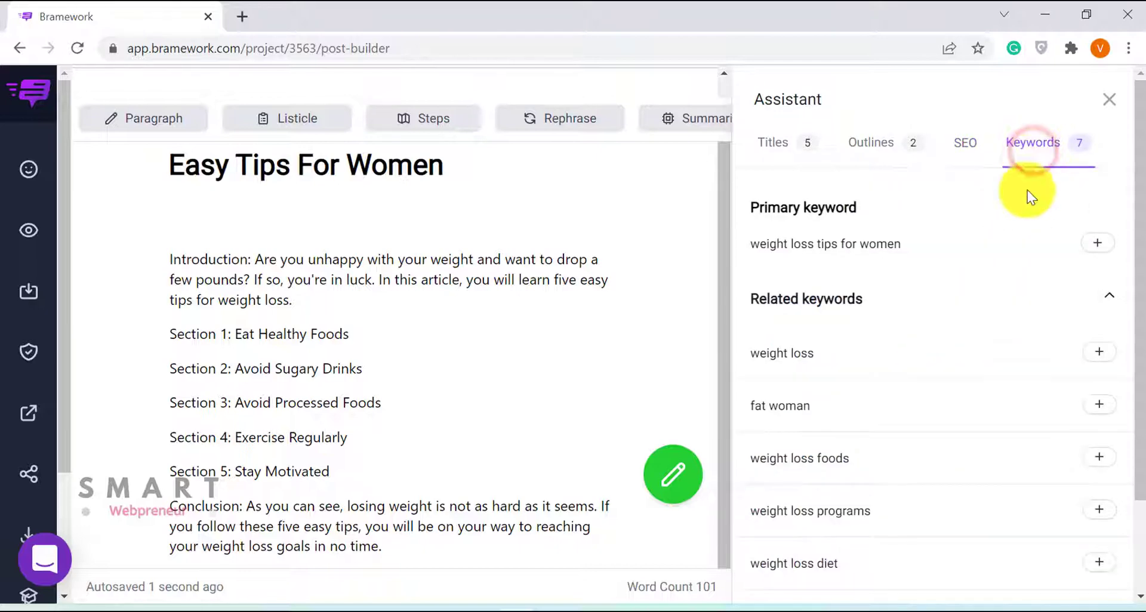
scroll(1004, 291, "down", 2)
scroll(1004, 290, "down", 3)
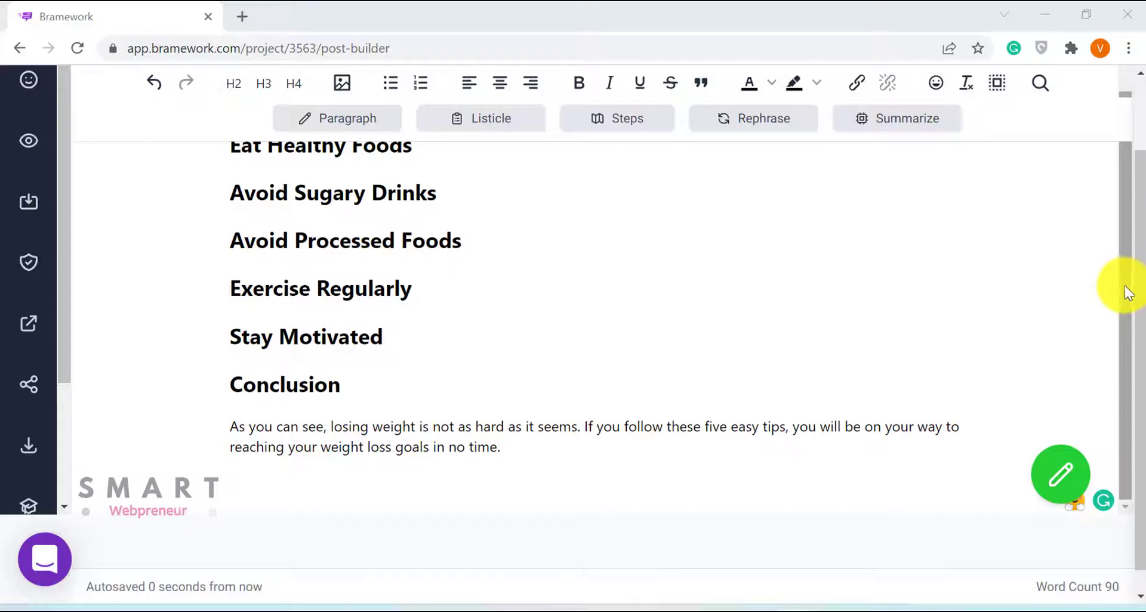
Step: Try the automatic AI writer after the sentence under "Eat Healthy Foods" and undo the generated text
left_click(1126, 293)
left_click_drag(1127, 294, 1133, 179)
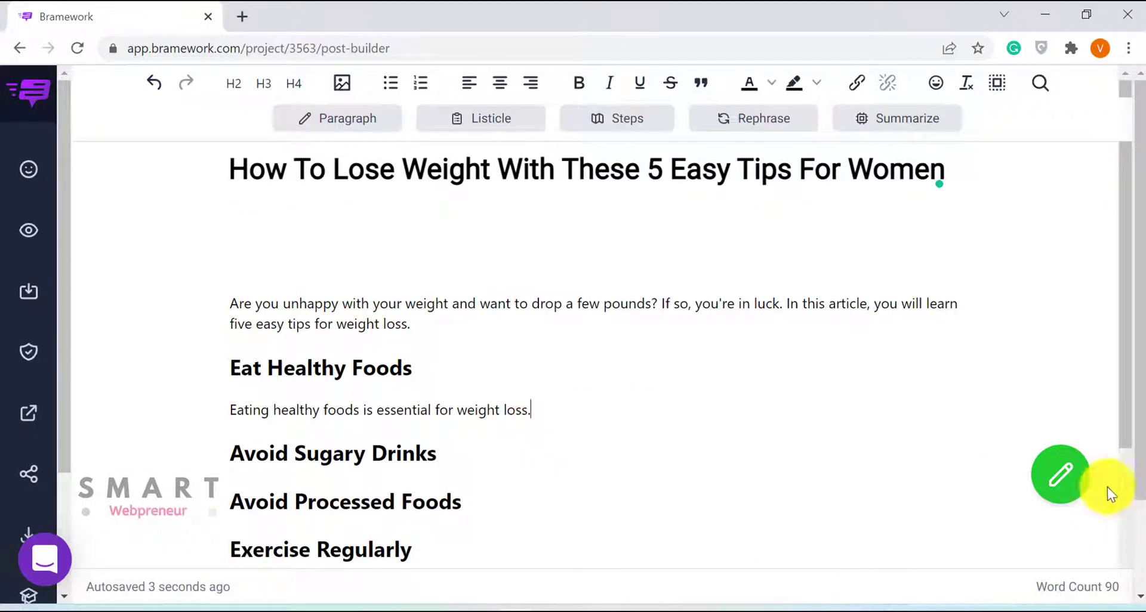
left_click(1067, 474)
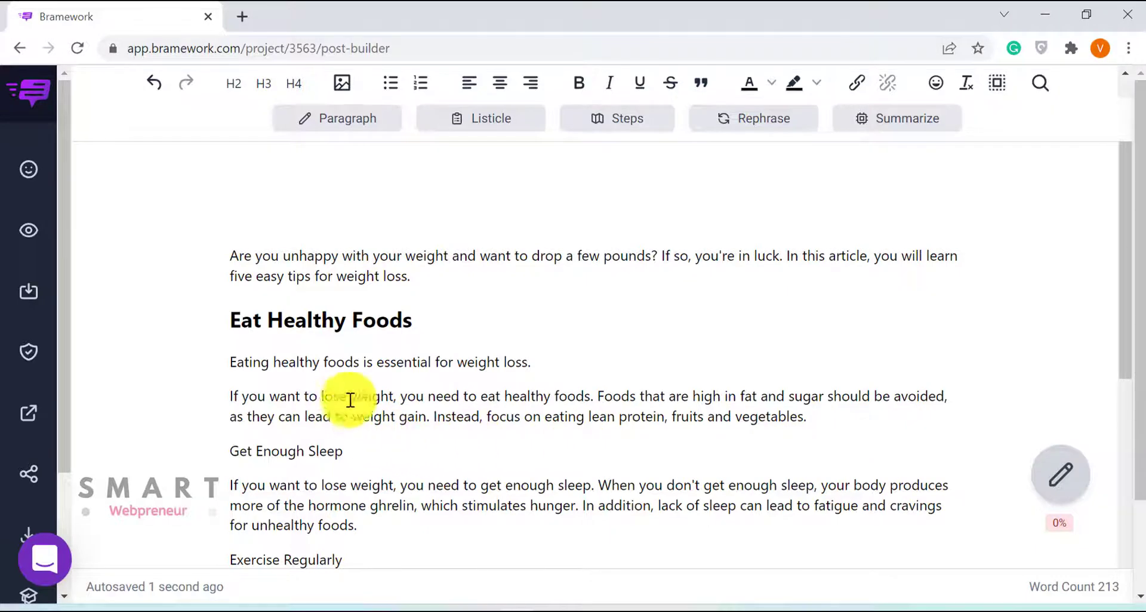
key("ctrl+z")
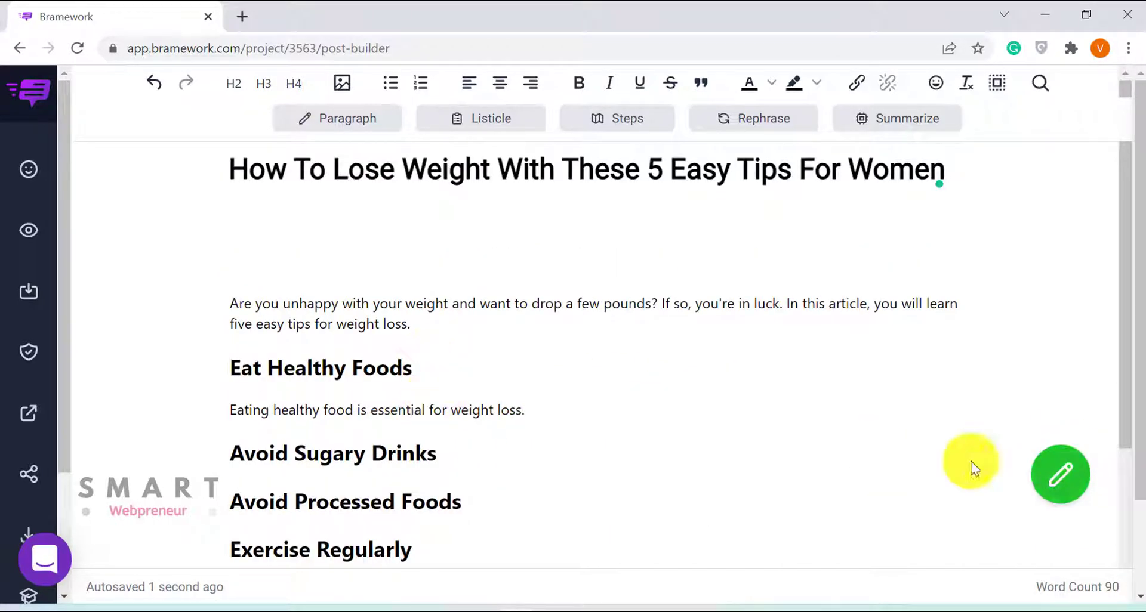
Step: Generate a paragraph from the sentence "Eating healthy food is essential for weight loss."
triple_click(274, 414)
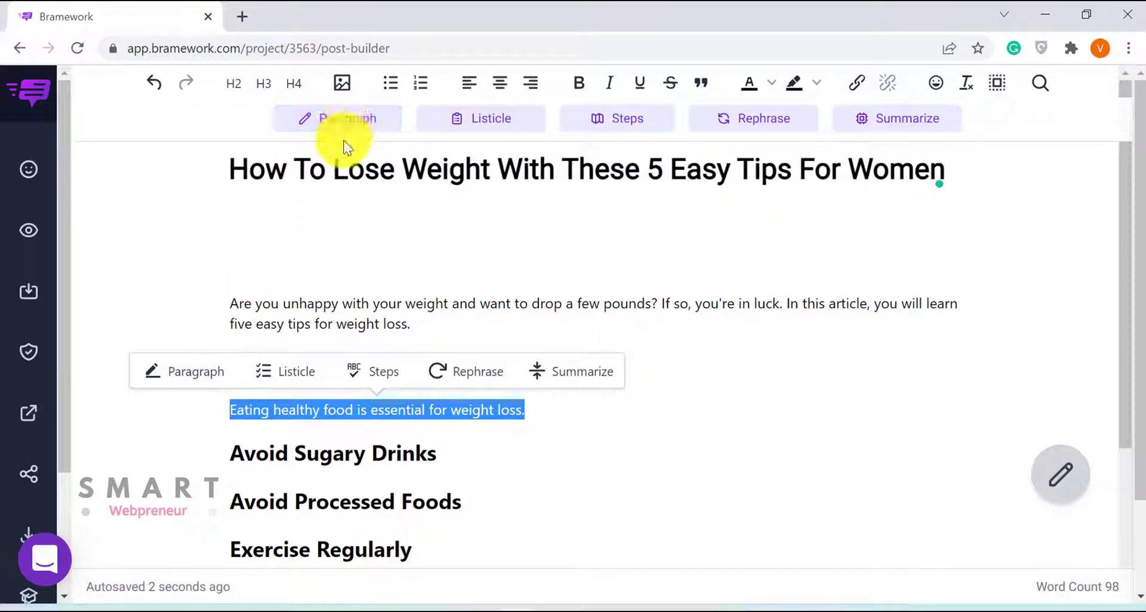
left_click(202, 371)
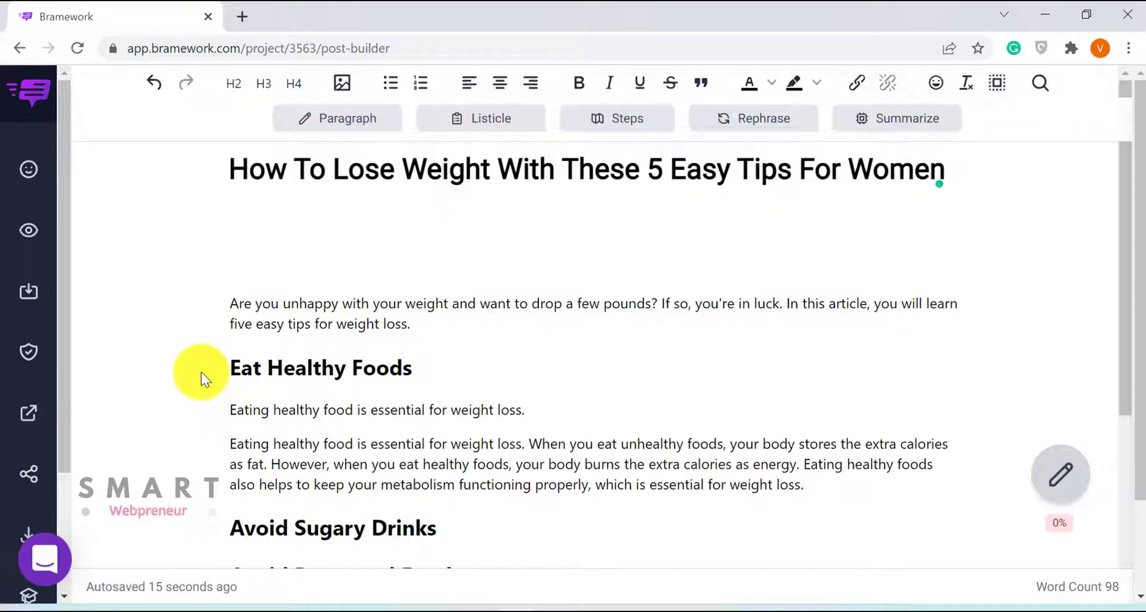
scroll(702, 394, "down", 2)
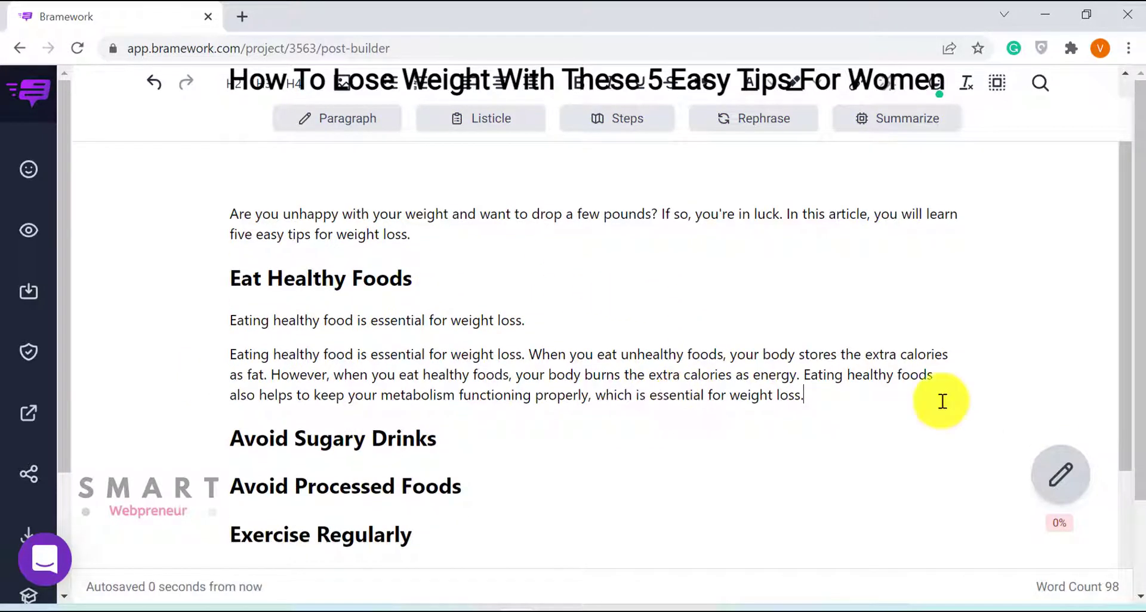
left_click(808, 401)
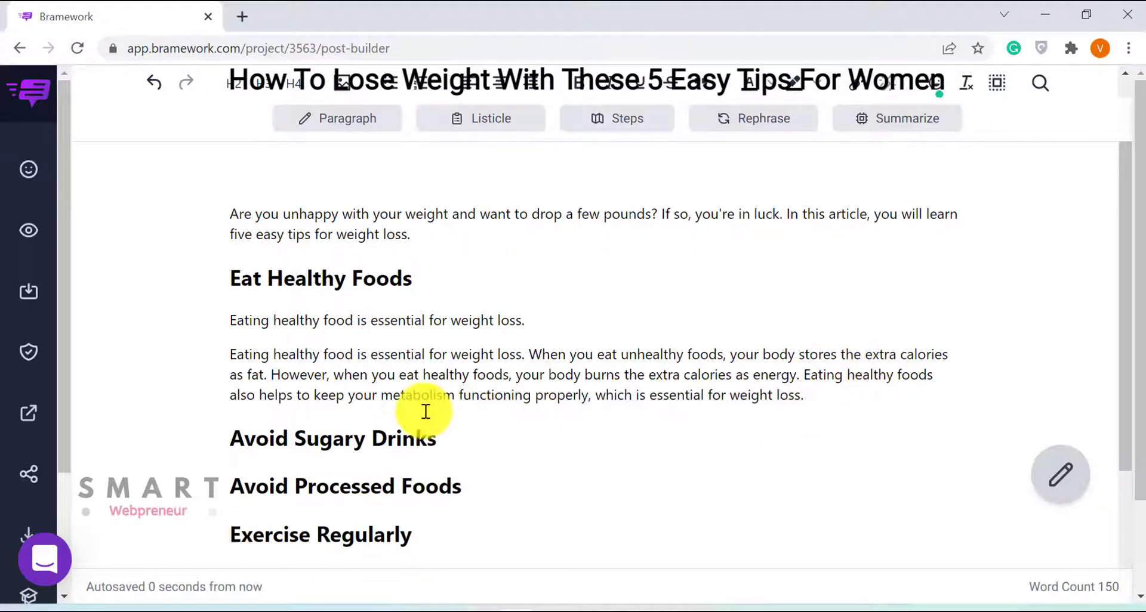
Step: Generate a further paragraph from the phrase "Eating healthy foods also helps to keep your metabolism functioning properly"
mouse_move(806, 379)
left_mouse_down()
mouse_move(793, 392)
mouse_move(615, 410)
mouse_move(589, 390)
left_mouse_up()
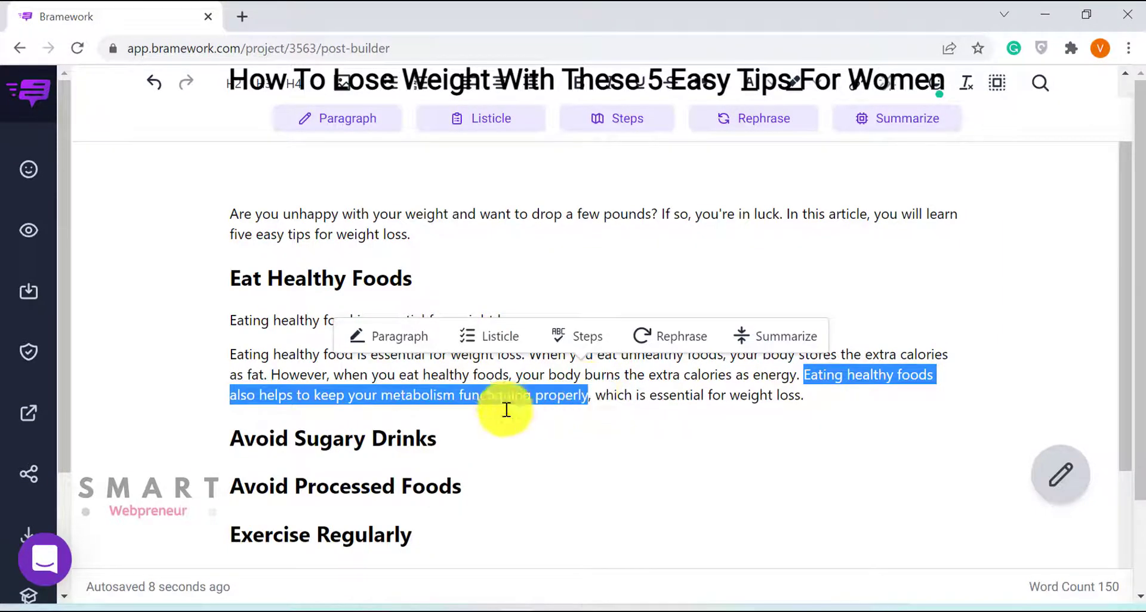
left_click(410, 332)
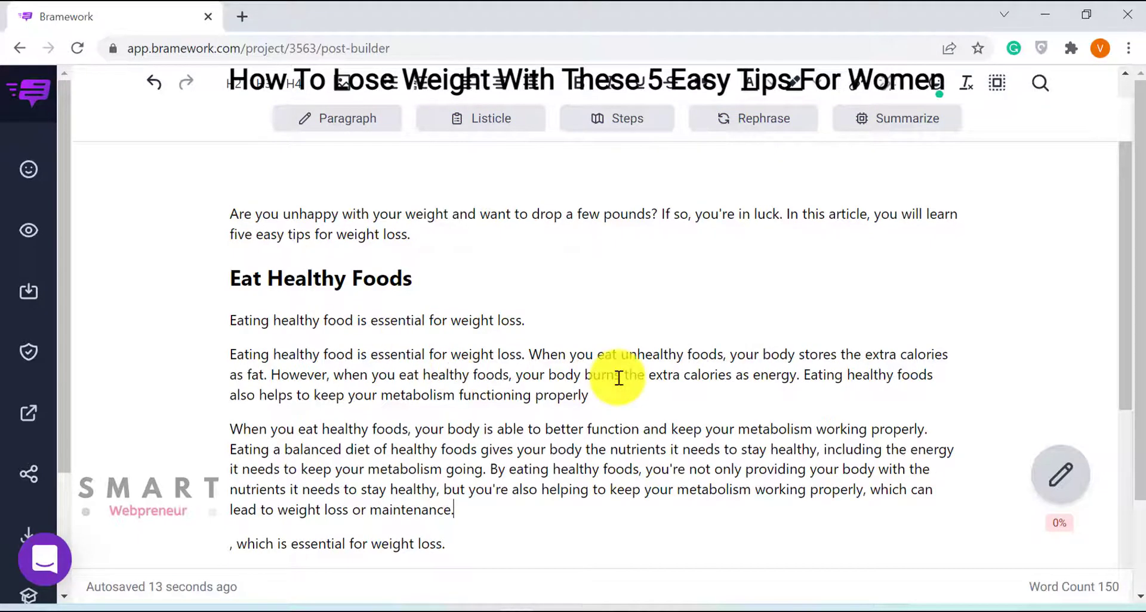
scroll(597, 388, "down", 1)
Step: Split the new paragraph before "By eating healthy foods" and rejoin the stray ", which is essential for weight loss." to its original sentence
left_click(493, 380)
key("Return")
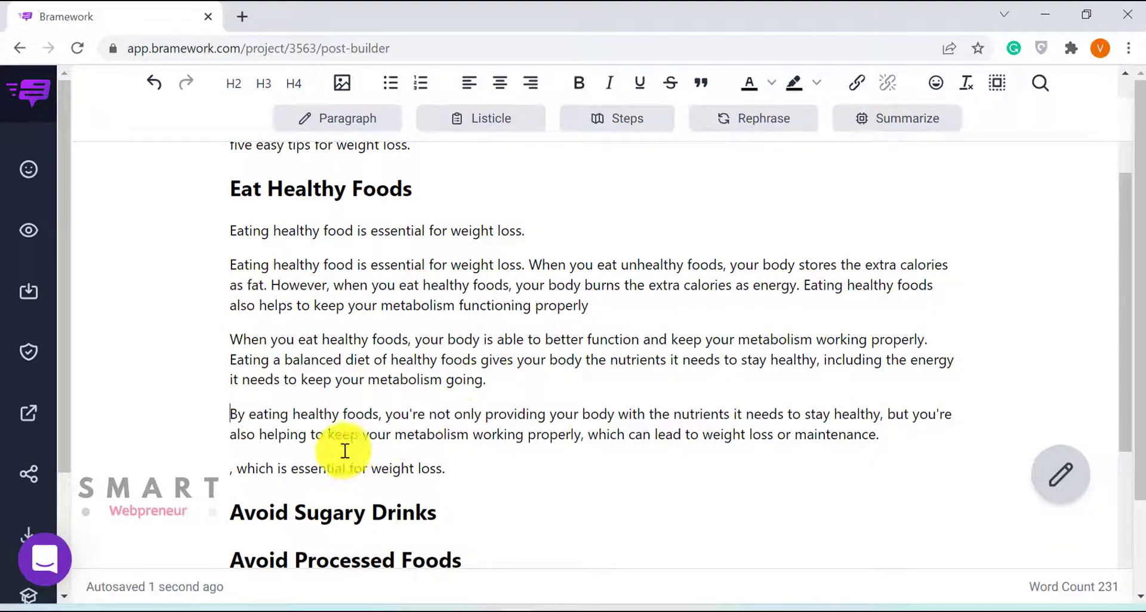
left_click(228, 474)
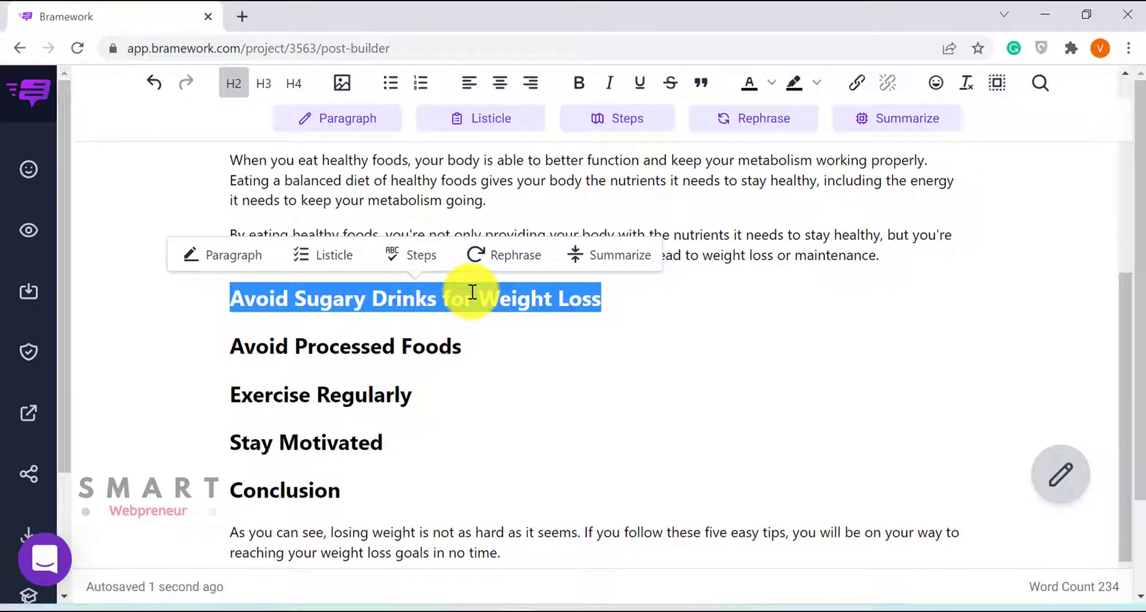
Step: Generate paragraph text from the heading "Avoid Sugary Drinks for Weight Loss"
left_click(361, 123)
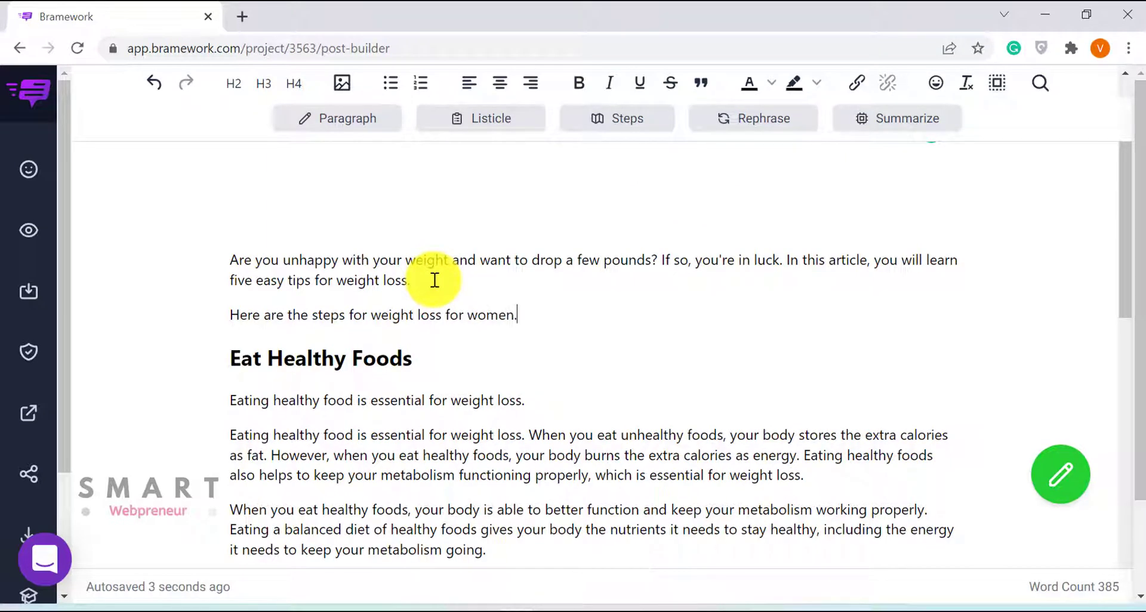
Step: Generate a listicle from "Here are the steps for weight loss for women." and run Listicle a second time on the same sentence
triple_click(348, 315)
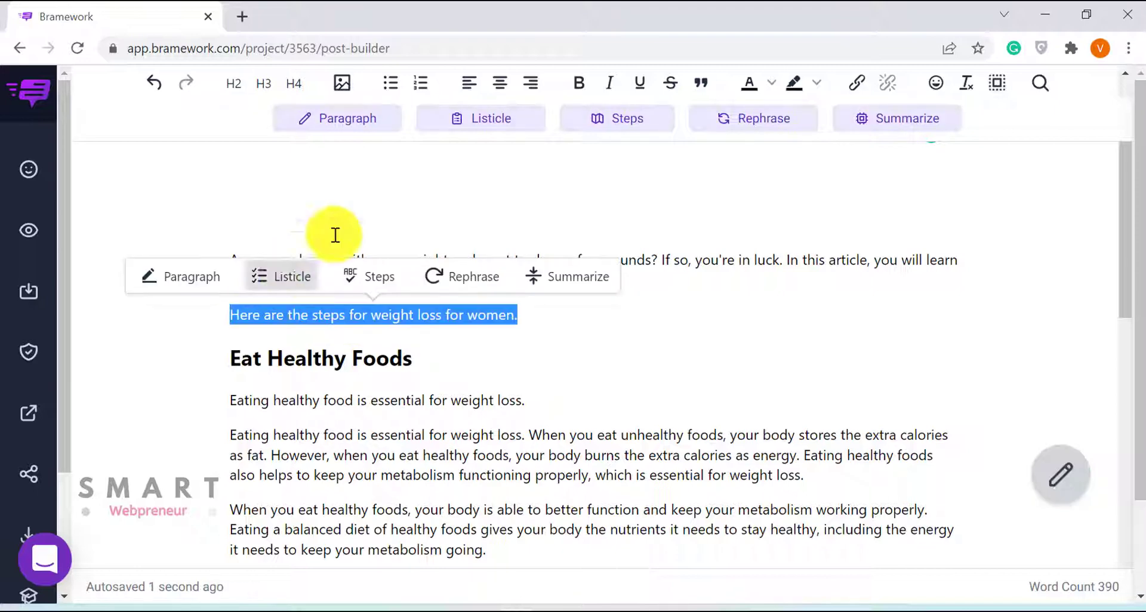
left_click(488, 123)
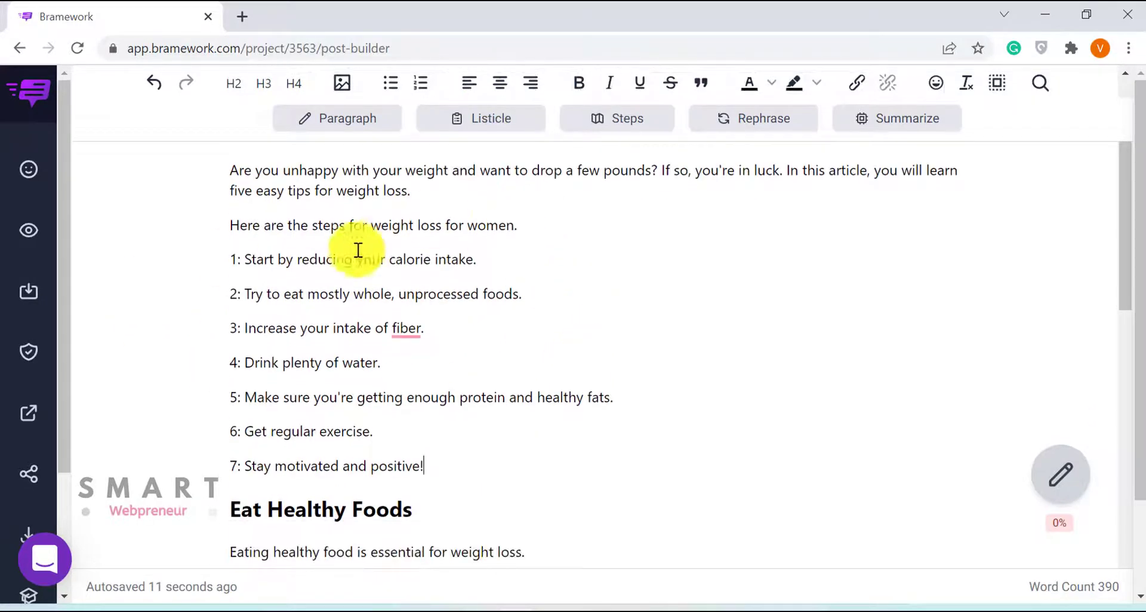
triple_click(416, 227)
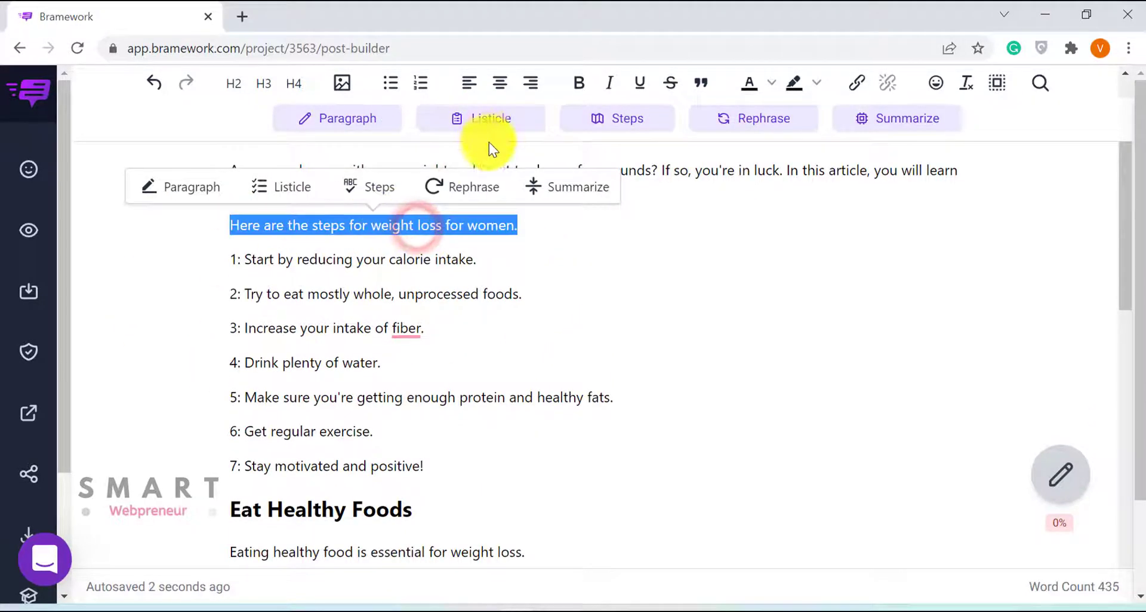
left_click(490, 122)
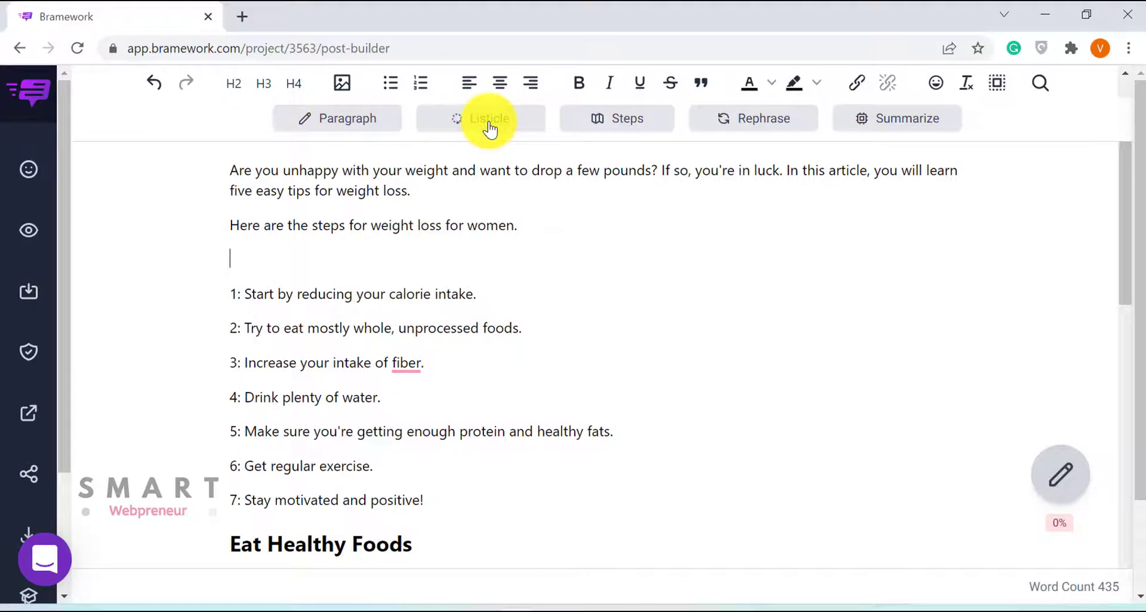
Step: Rephrase the first paragraph under "Avoid Sugary Drinks for Weight Loss" and remove the comma after "energy drinks"
scroll(401, 371, "down", 10)
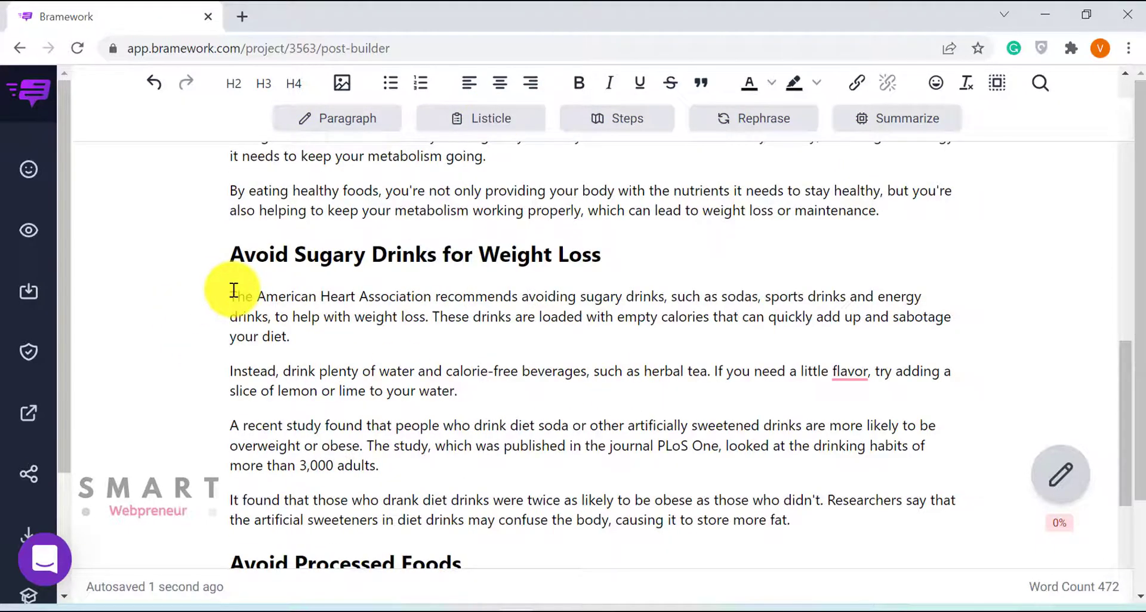
left_click_drag(232, 291, 312, 340)
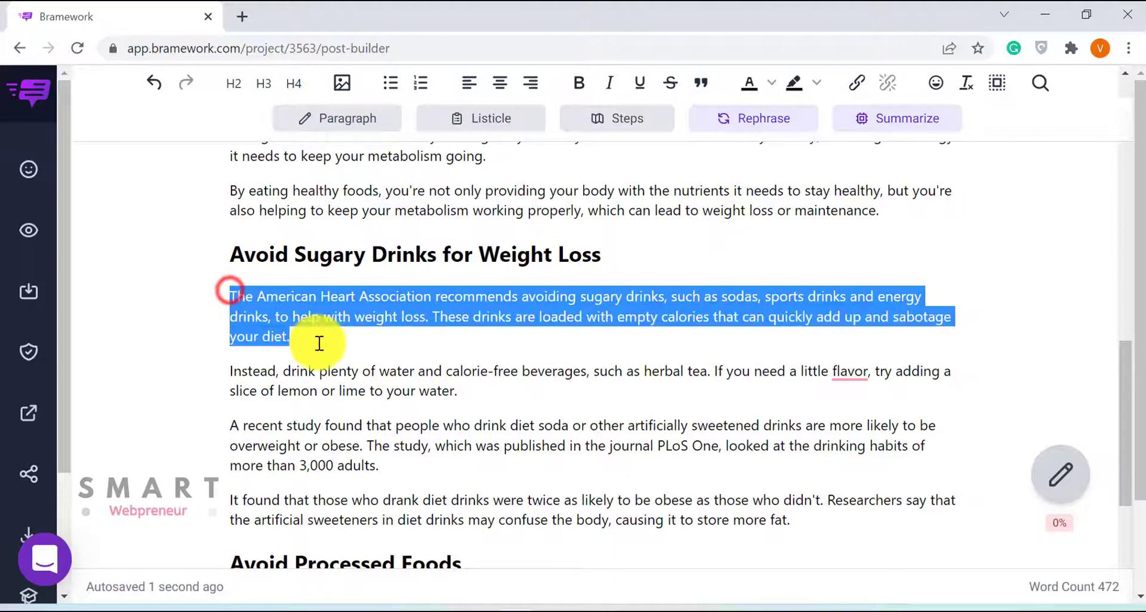
left_click(785, 125)
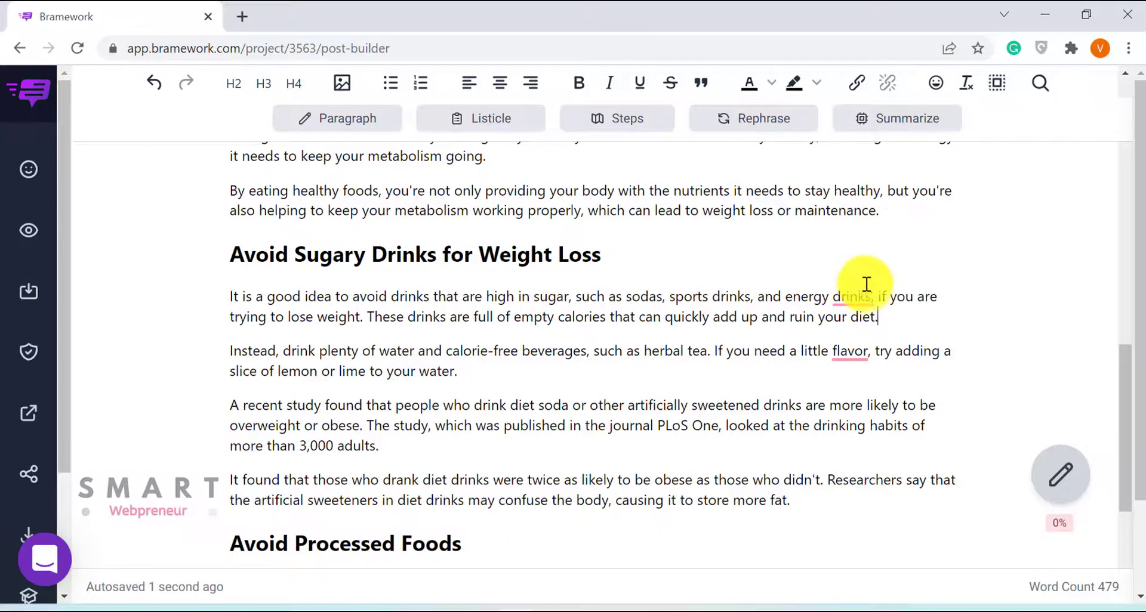
mouse_move(862, 299)
left_click(865, 336)
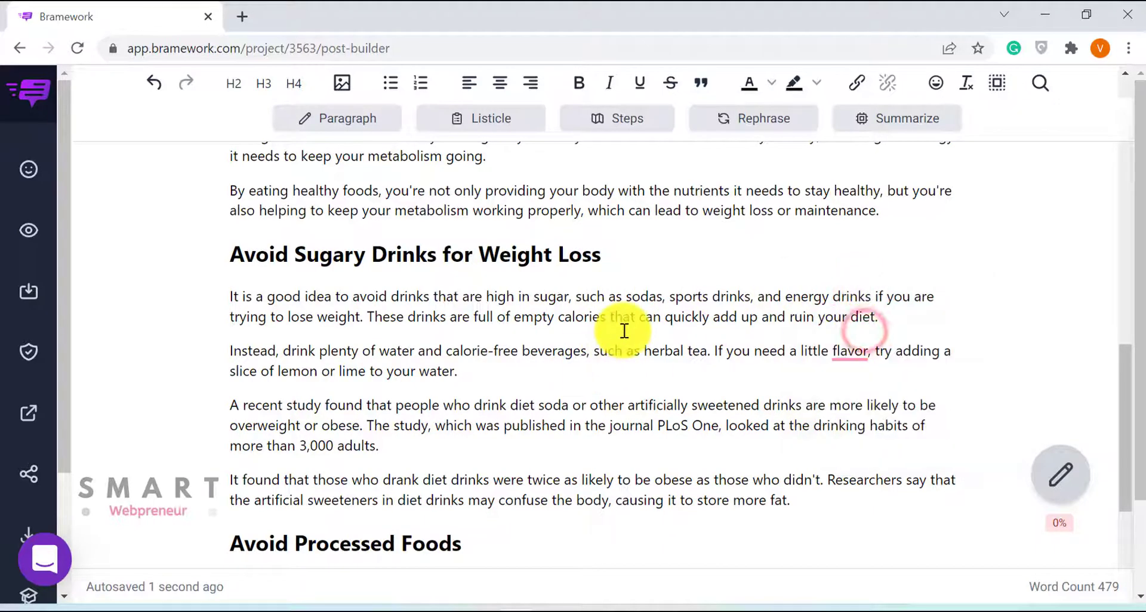
Step: Rephrase the paragraph beginning "A recent study found that people who drink diet soda"
scroll(622, 328, "down", 1)
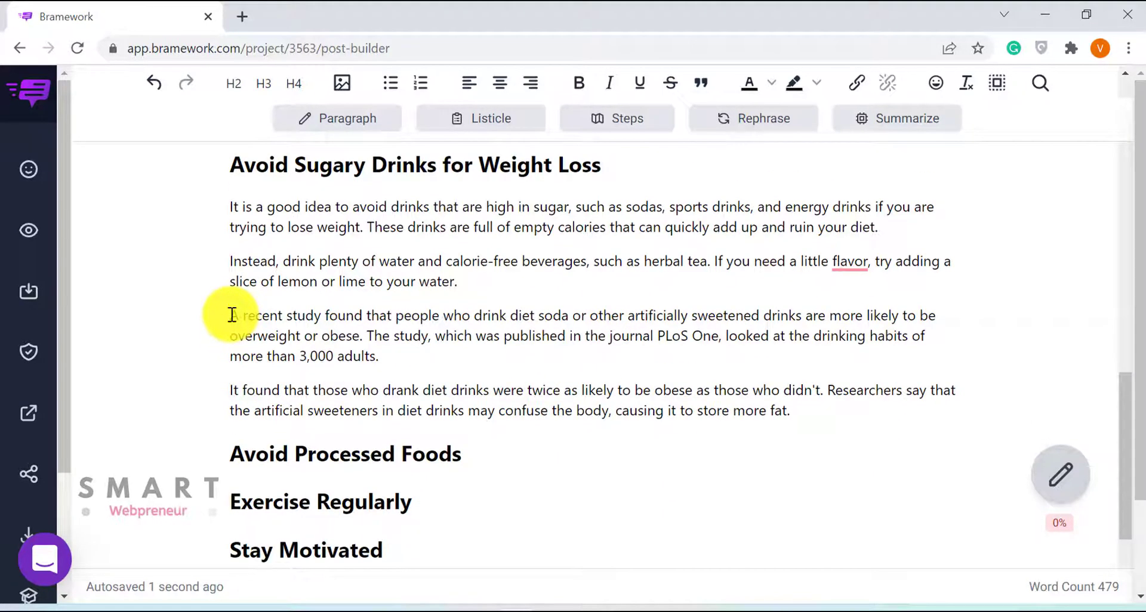
left_click_drag(232, 315, 402, 361)
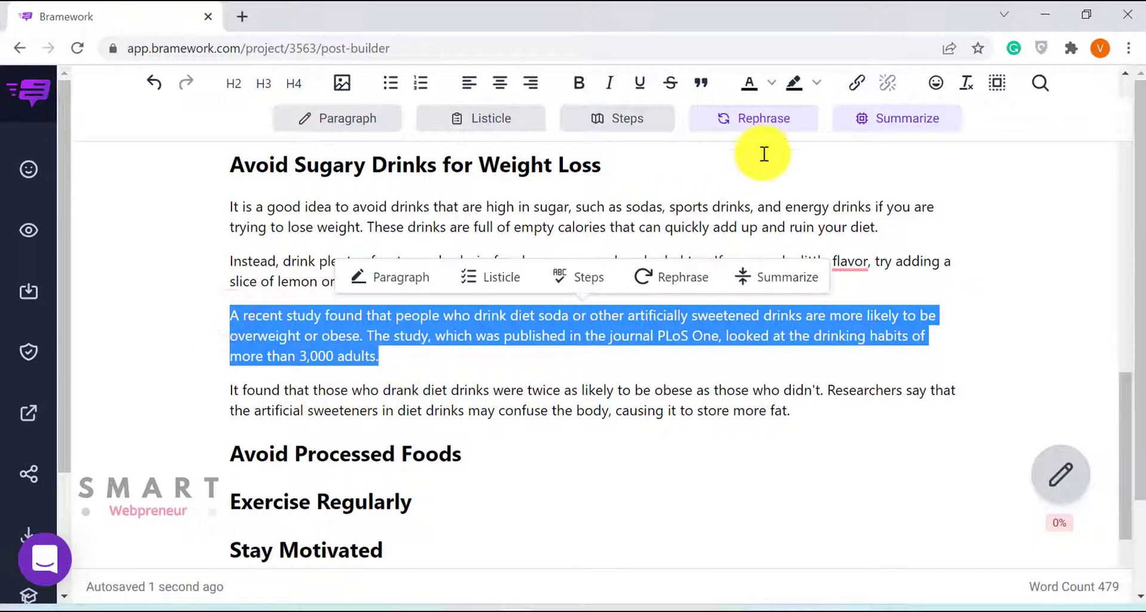
left_click(771, 121)
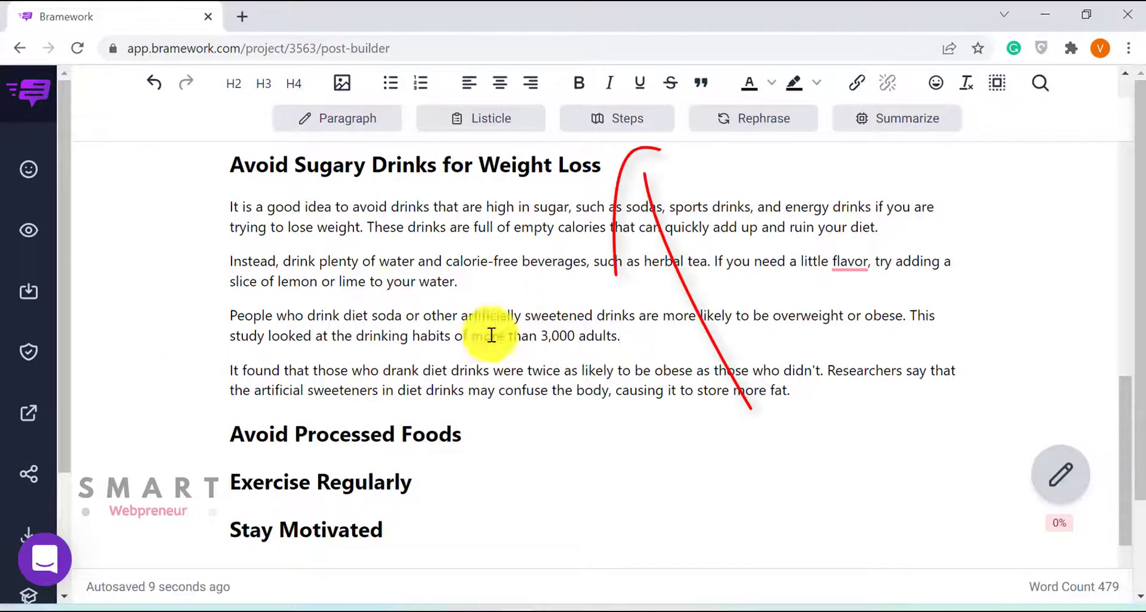
Step: Open the image finder and search Unsplash for "weight loss woman"
scroll(755, 321, "down", 4)
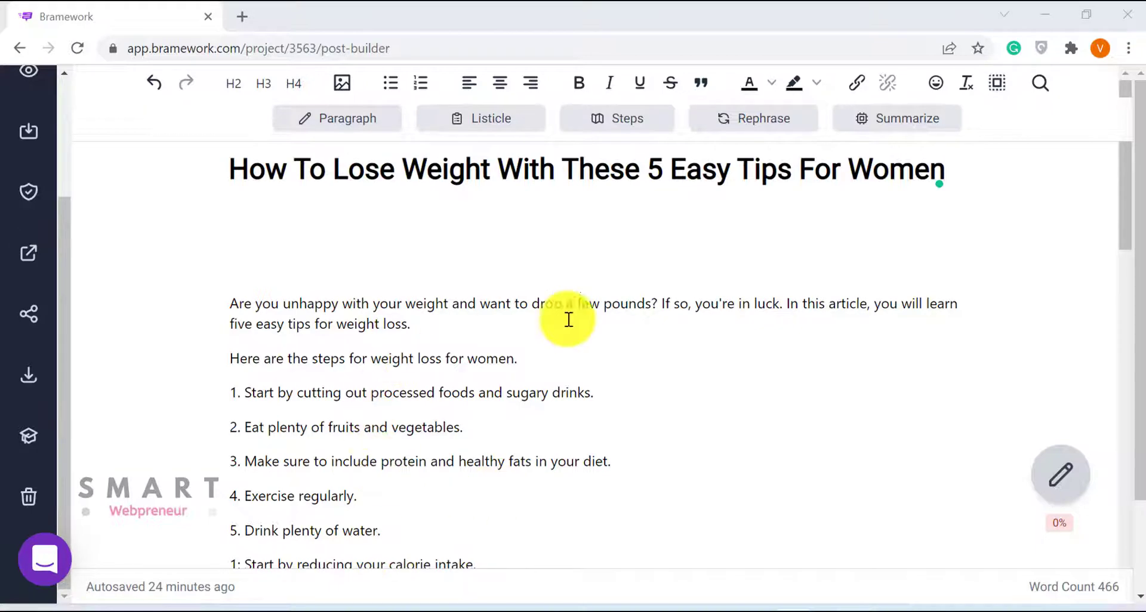
left_click(339, 83)
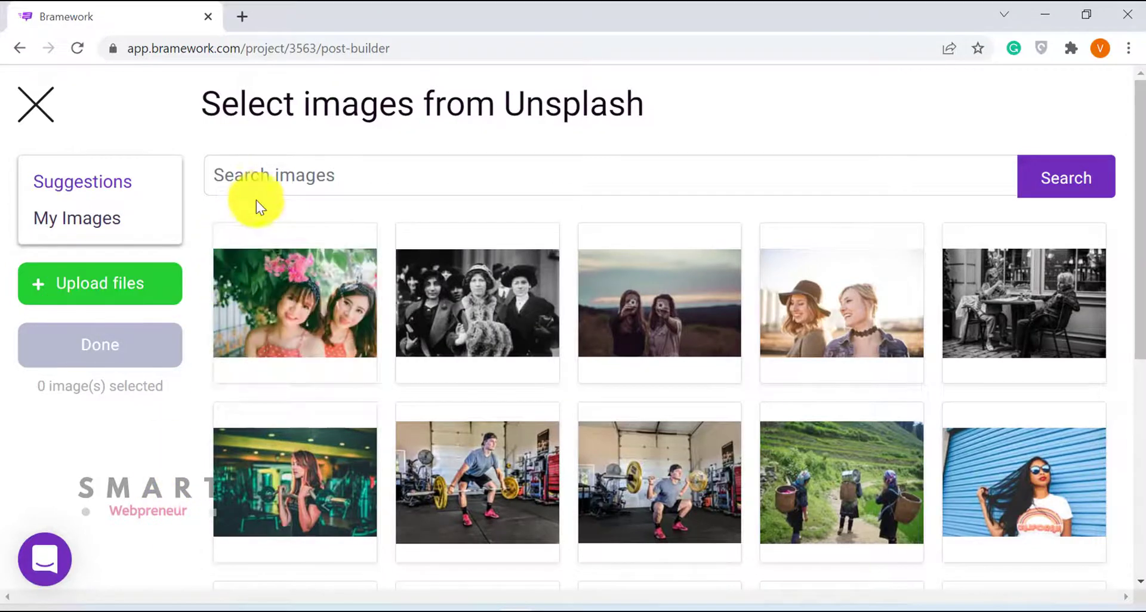
left_click(268, 186)
type("weight loss woman")
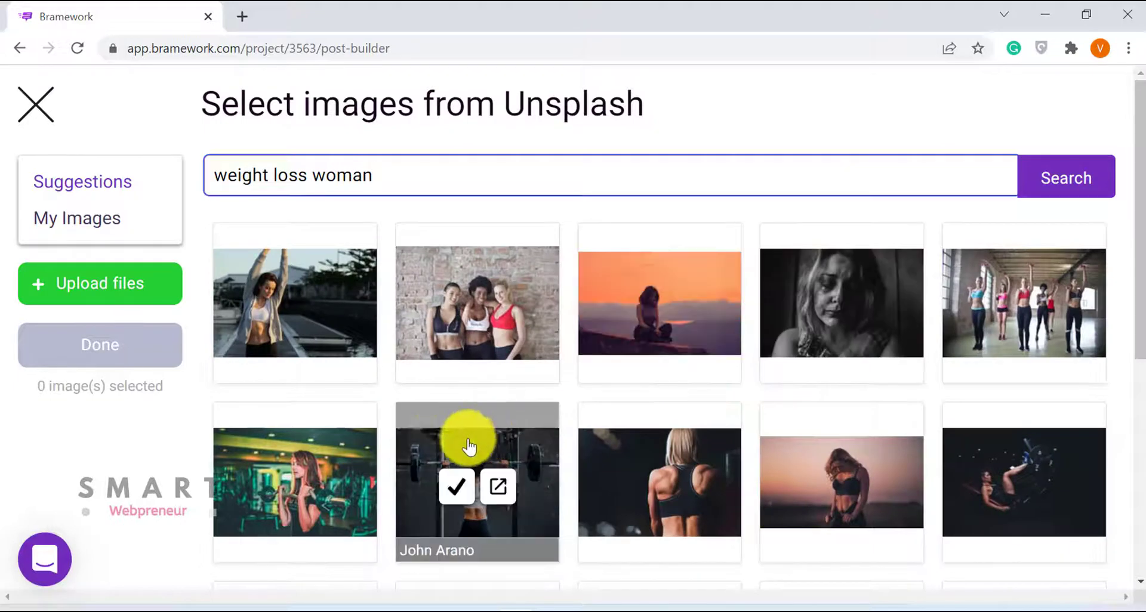
Step: Choose the black-and-white photo of a waist measured with a tape and insert it into the post
scroll(740, 422, "down", 5)
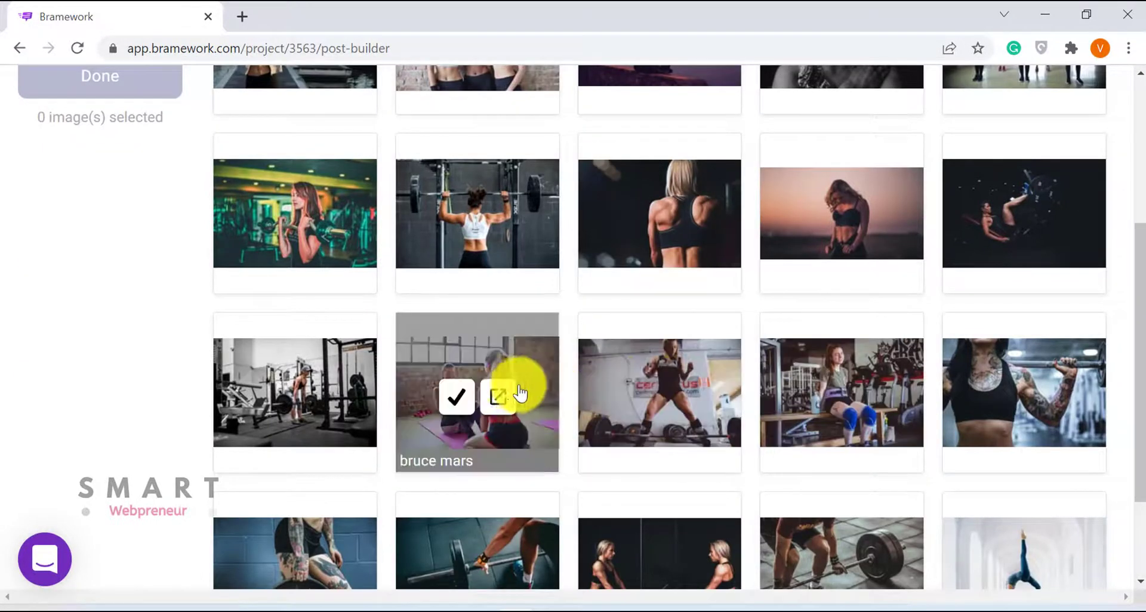
scroll(695, 394, "down", 3)
left_click(650, 560)
scroll(734, 382, "down", 6)
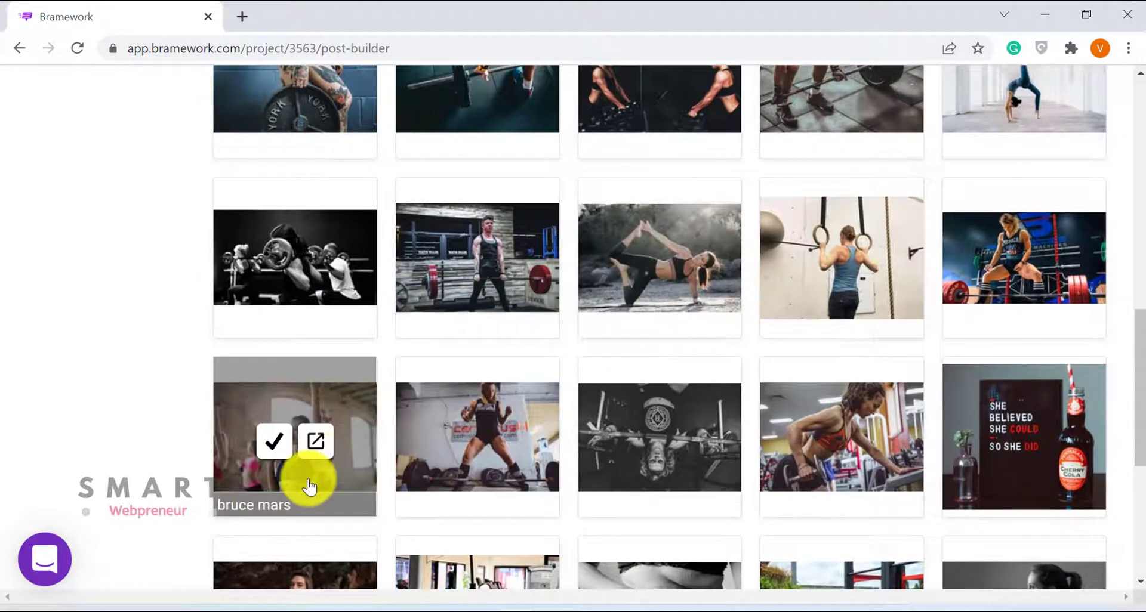
scroll(388, 468, "down", 3)
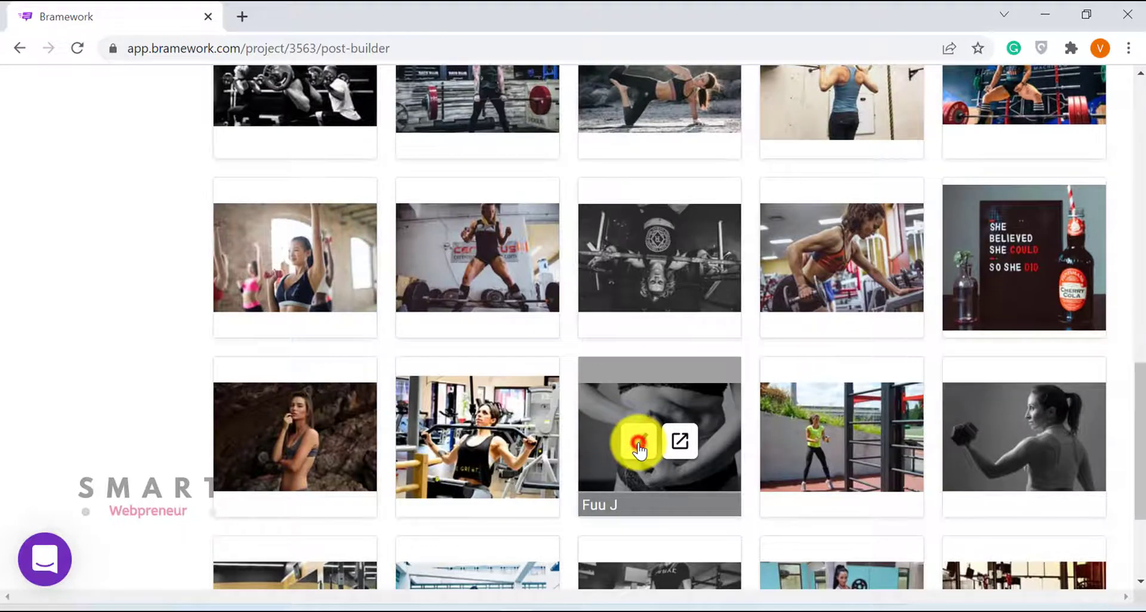
scroll(481, 410, "up", 10)
left_click(97, 352)
Step: Centre the inserted waist photo in the sugary drinks section and scale it down slightly
scroll(591, 396, "up", 10)
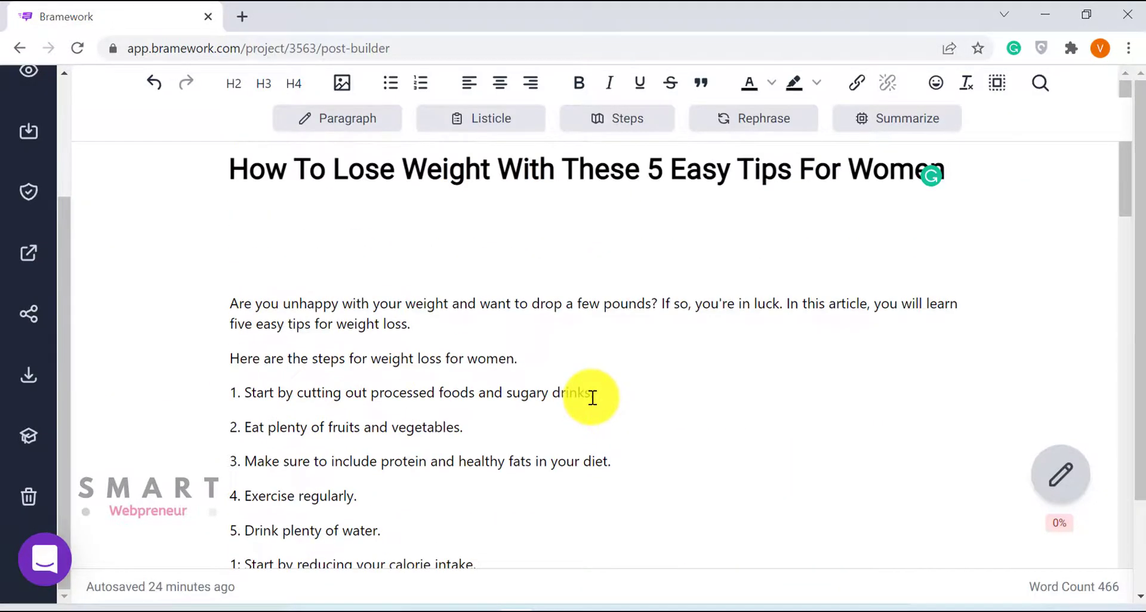
scroll(591, 397, "down", 15)
scroll(585, 404, "up", 6)
left_click(517, 382)
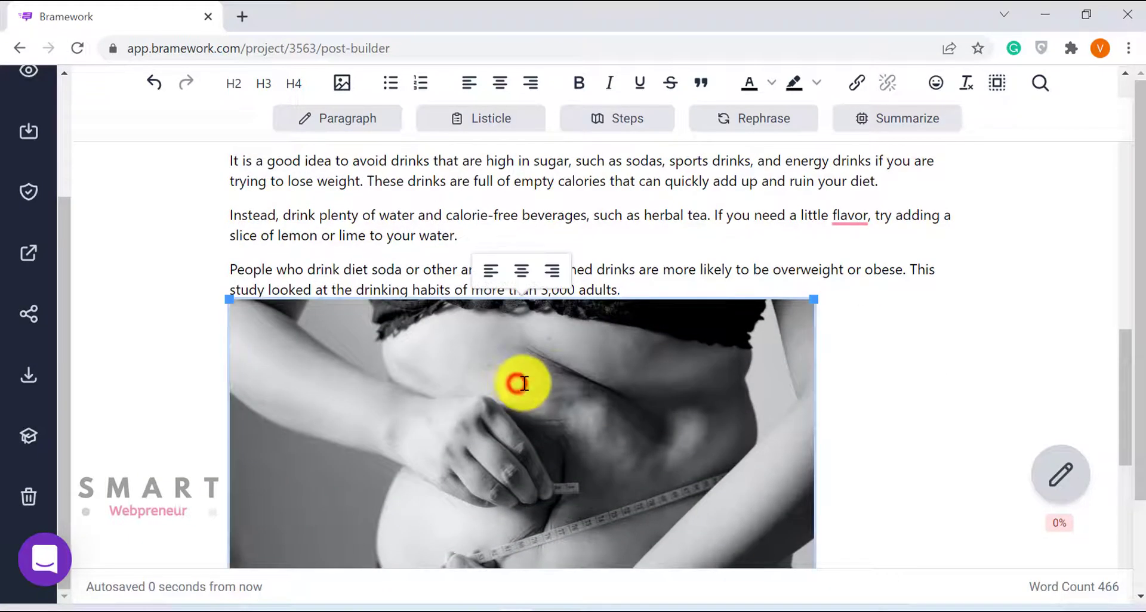
left_click(522, 269)
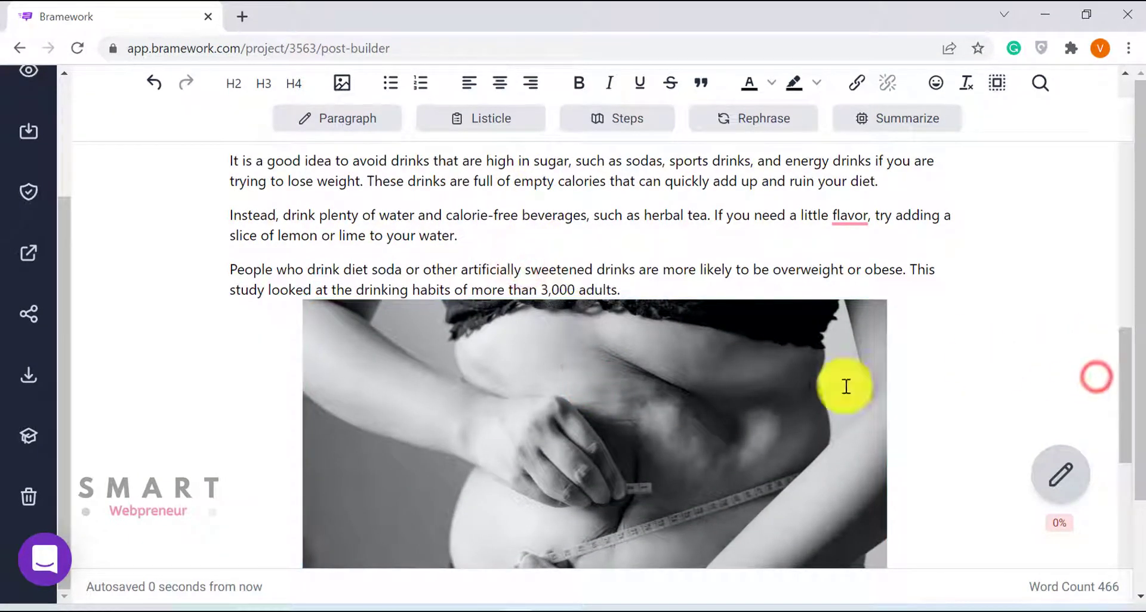
left_click(500, 474)
left_click_drag(302, 299, 382, 364)
left_click(913, 358)
scroll(914, 358, "up", 1)
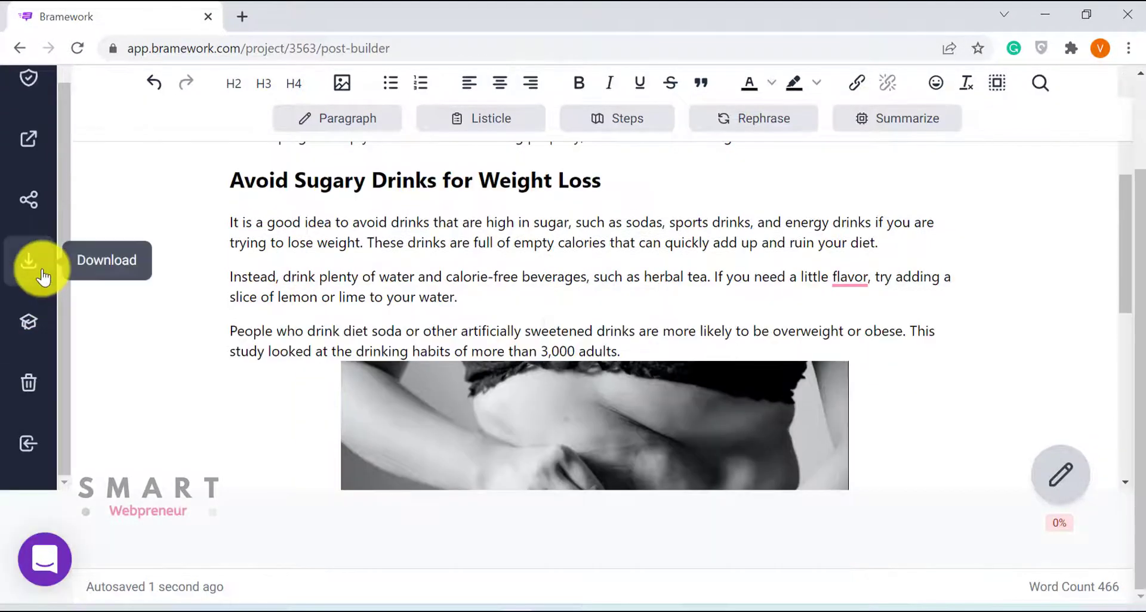
left_click(37, 141)
left_click(679, 320)
left_click(680, 320)
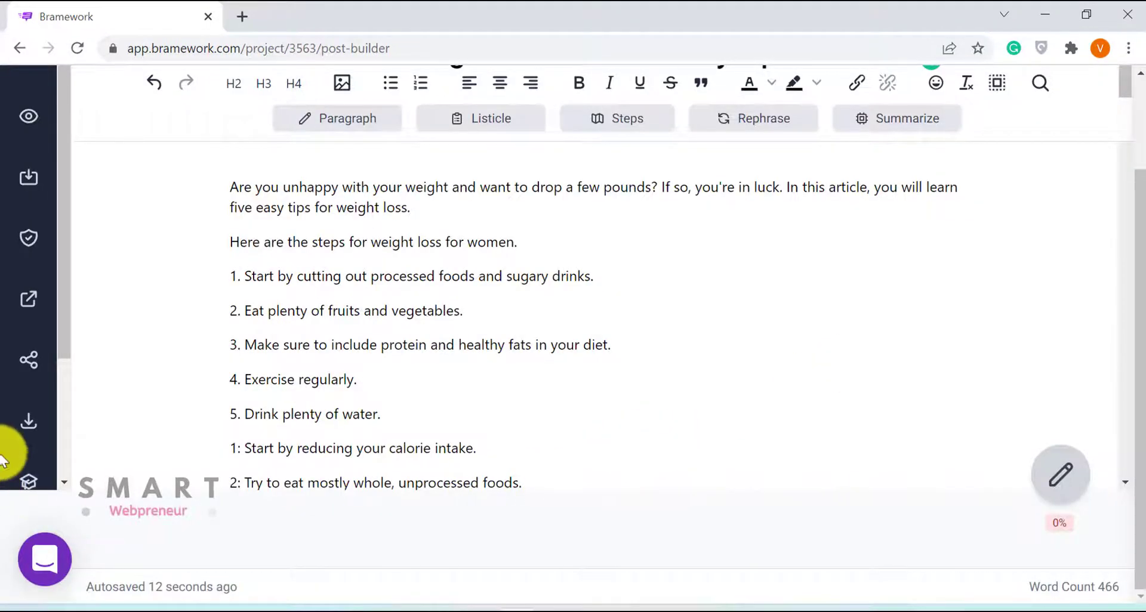
Step: Run the plagiarism check on the blog post
left_click_drag(63, 312, 72, 340)
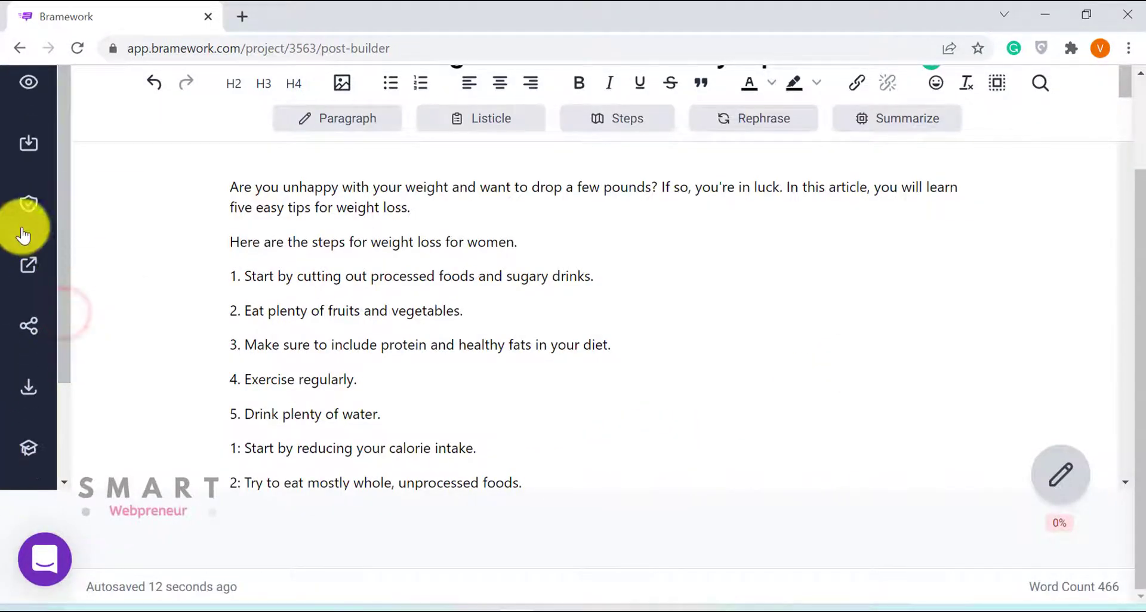
left_click(23, 203)
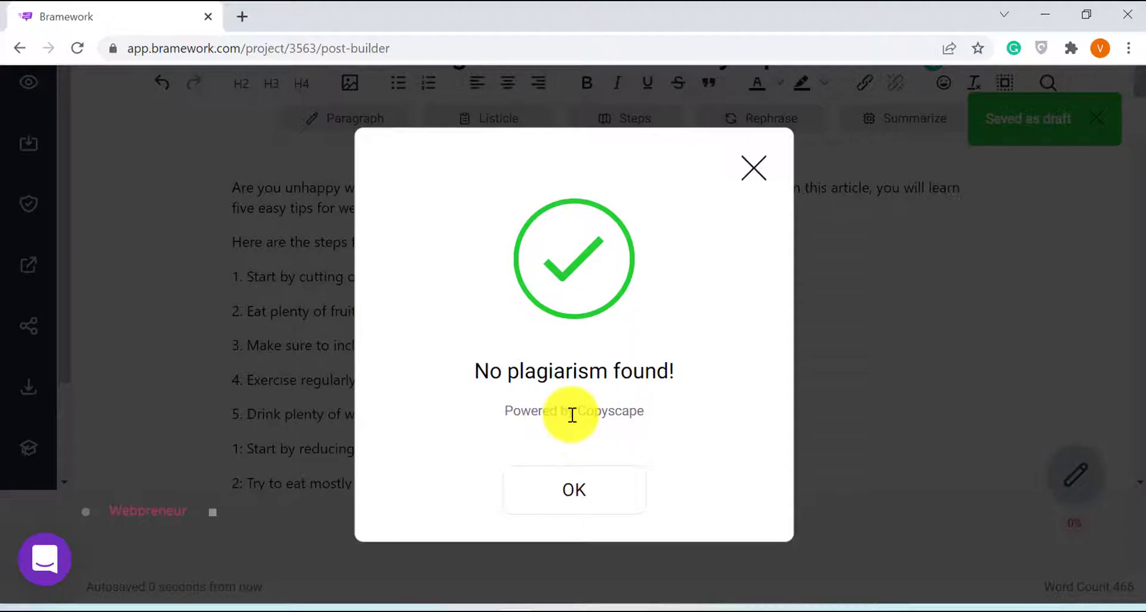
left_click_drag(572, 414, 732, 396)
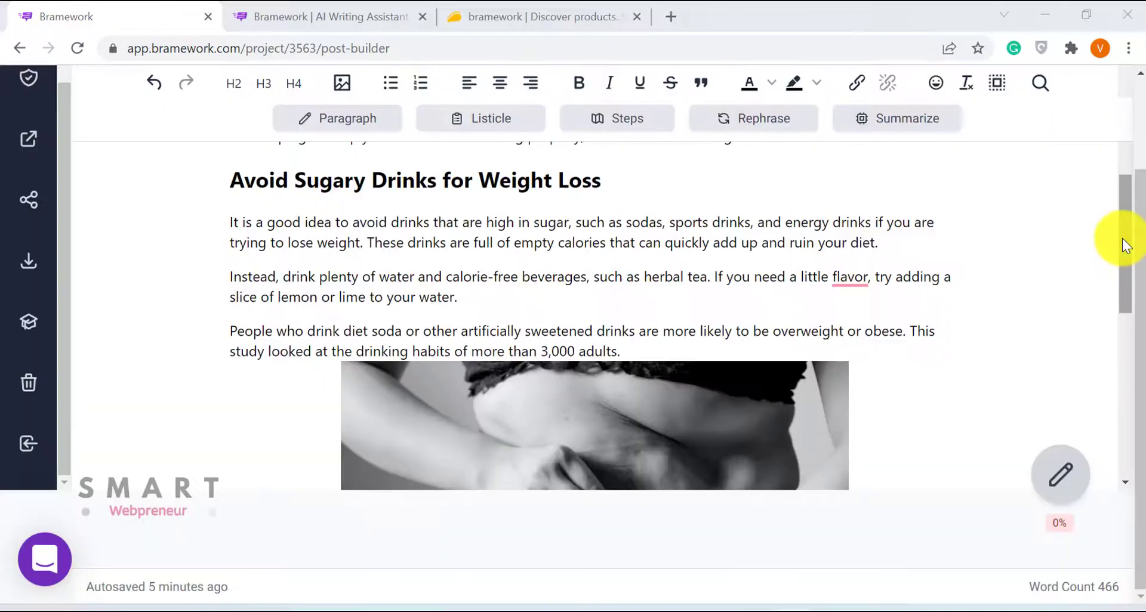
Step: Expand the Conclusion sentence "As you can see, losing weight is not as hard as it seems." into a full paragraph
mouse_move(1120, 240)
left_mouse_down()
mouse_move(1119, 156)
mouse_move(1128, 394)
left_mouse_up()
left_click_drag(231, 367, 580, 359)
left_click(204, 333)
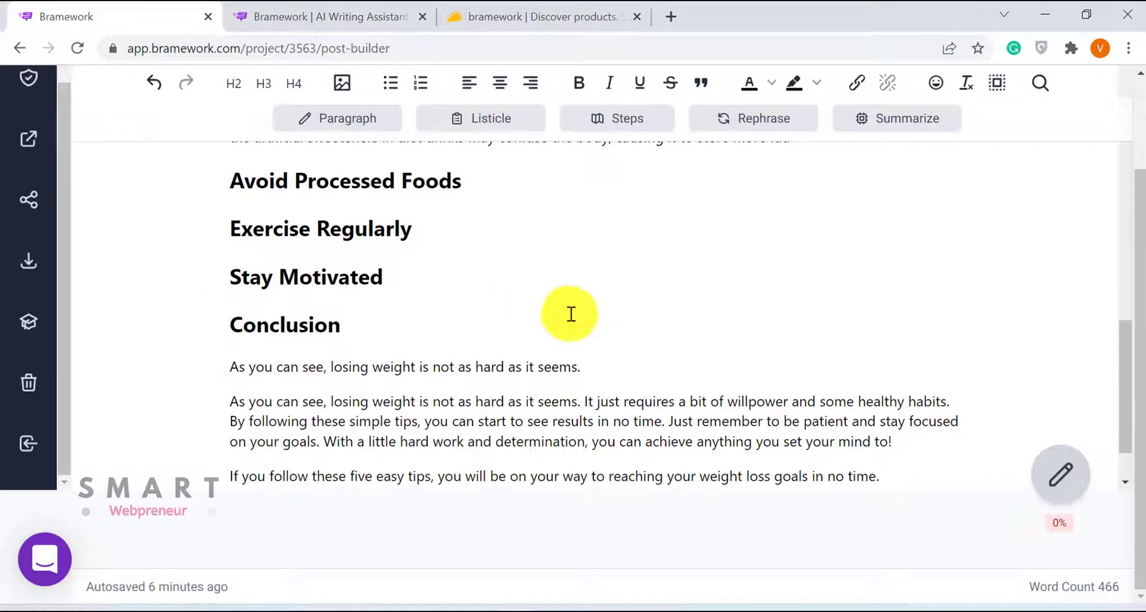
Step: Glance at the Bramework homepage, return to the post and review the closing sentence under Conclusion
left_click(377, 16)
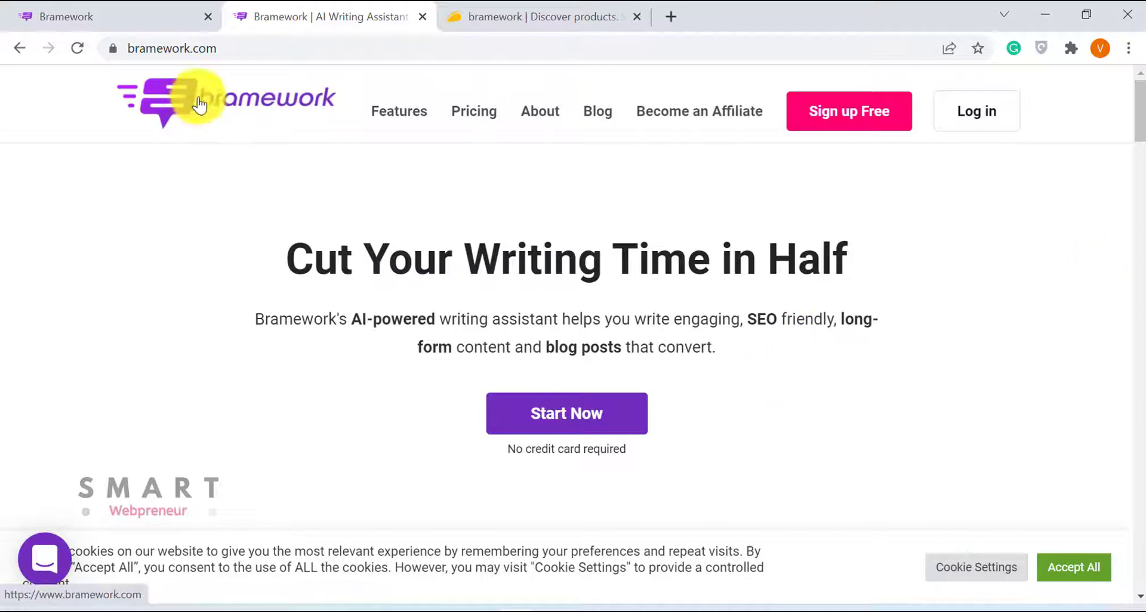
left_click(148, 17)
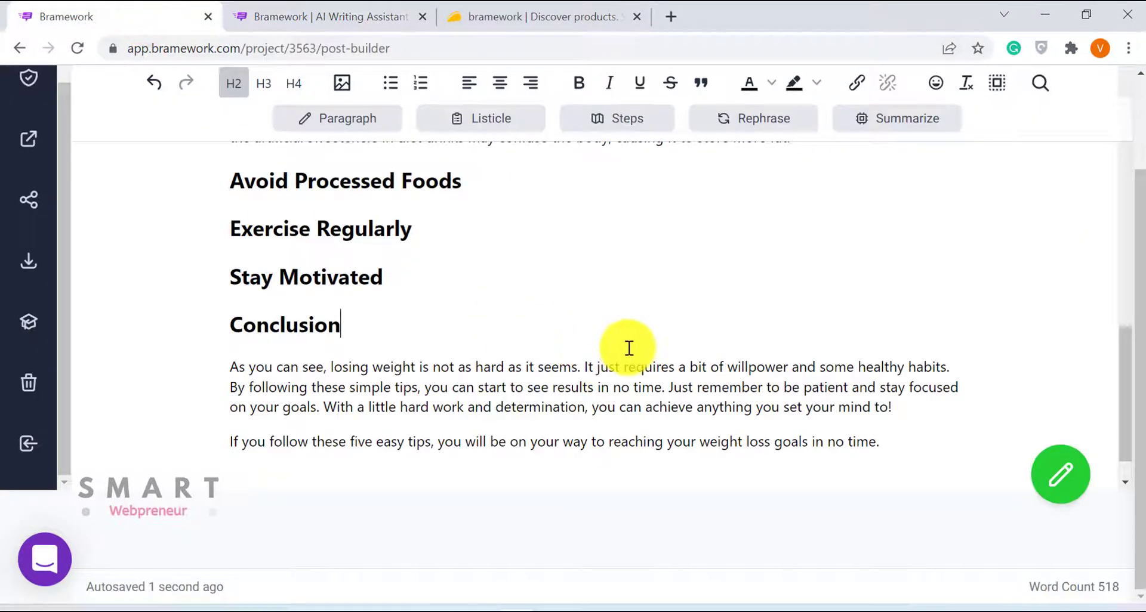
scroll(627, 348, "down", 1)
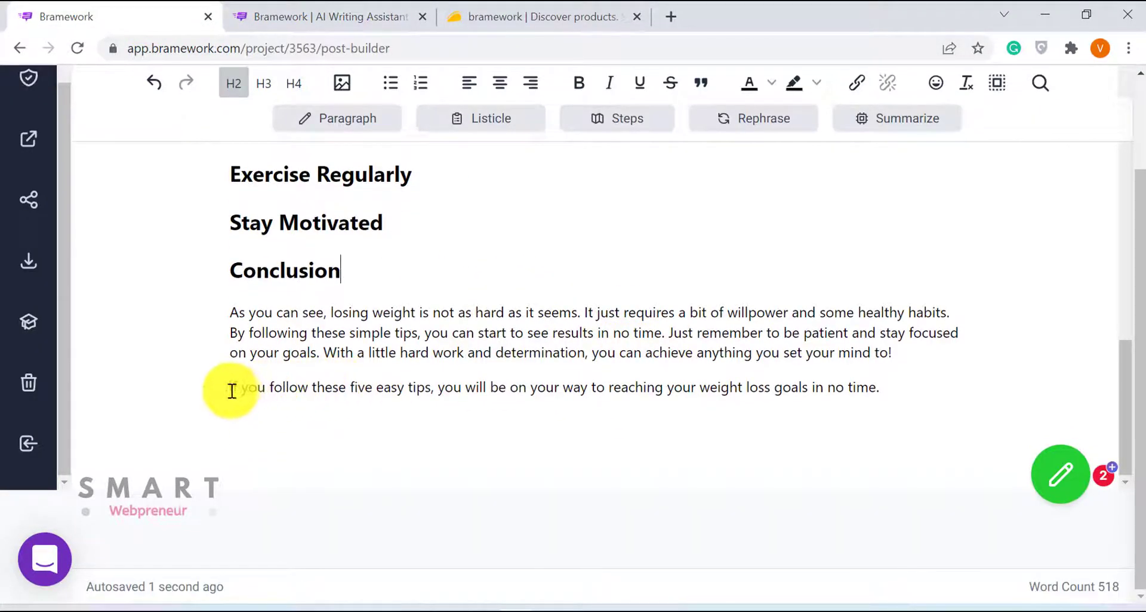
left_click_drag(230, 390, 897, 380)
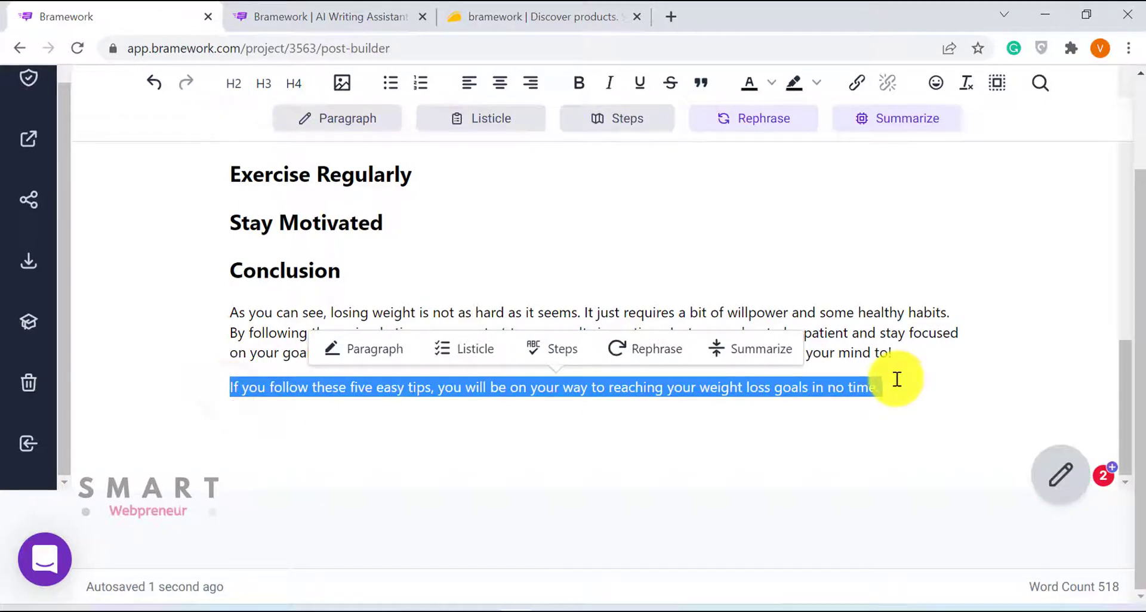
left_click(638, 425)
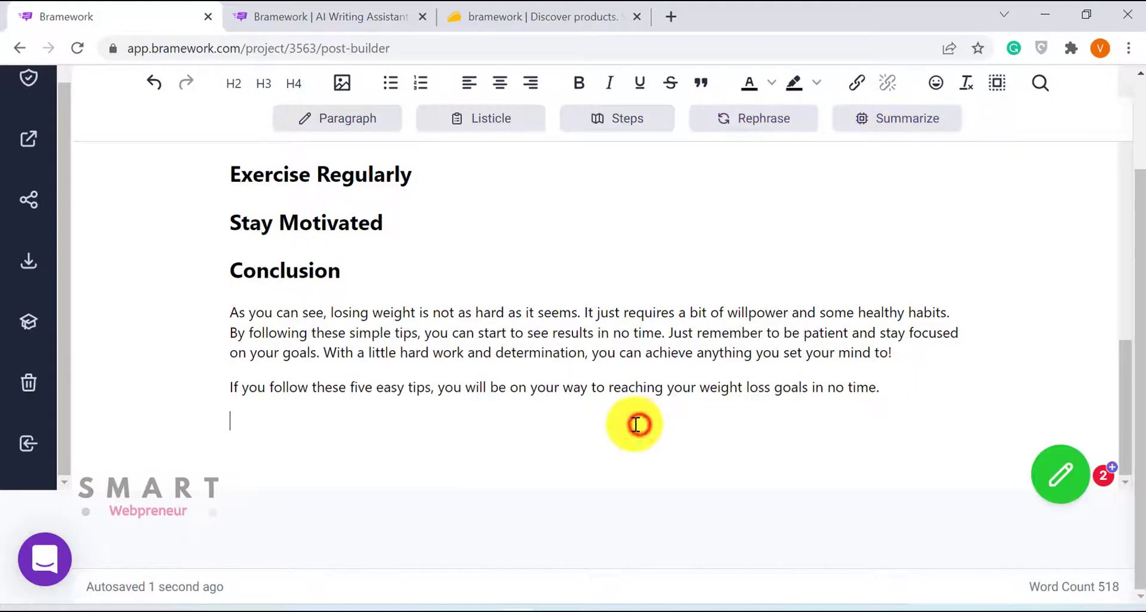
Step: Switch to Bramework's AppSumo page, view its plans and read the deal terms, including future Starter Plan updates
left_click(500, 12)
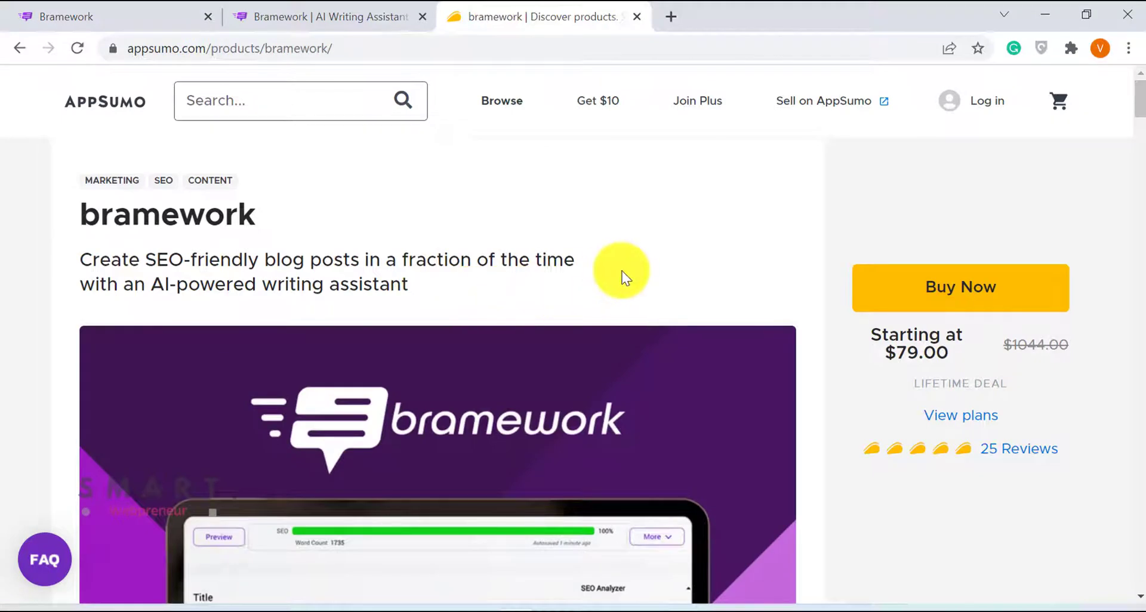
left_click(961, 415)
scroll(510, 353, "down", 1)
scroll(436, 412, "up", 10)
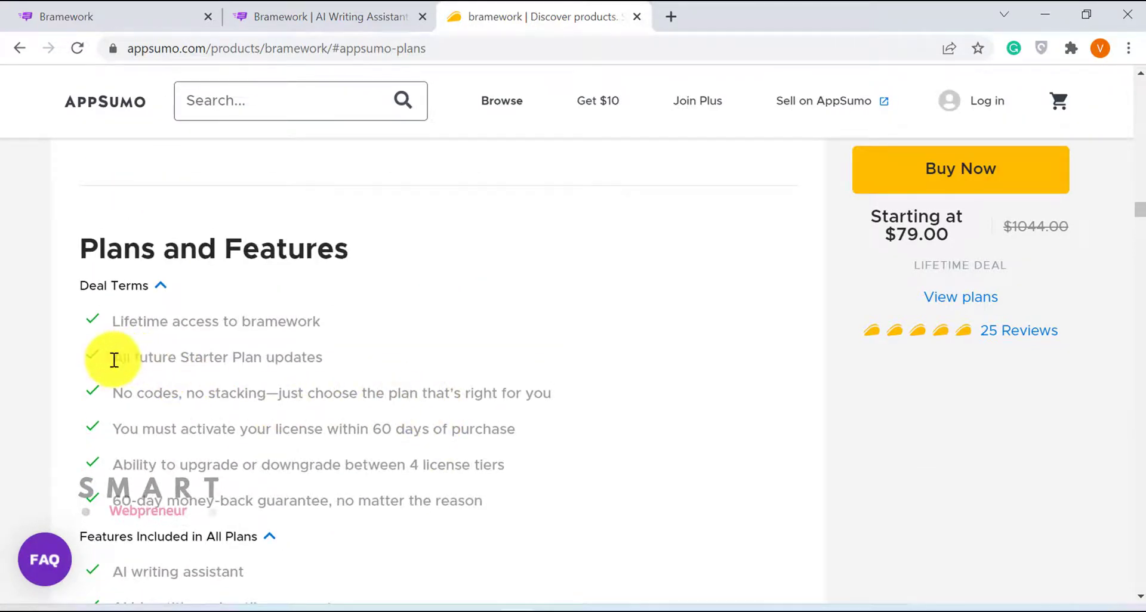
left_click_drag(113, 359, 334, 357)
left_click(333, 354)
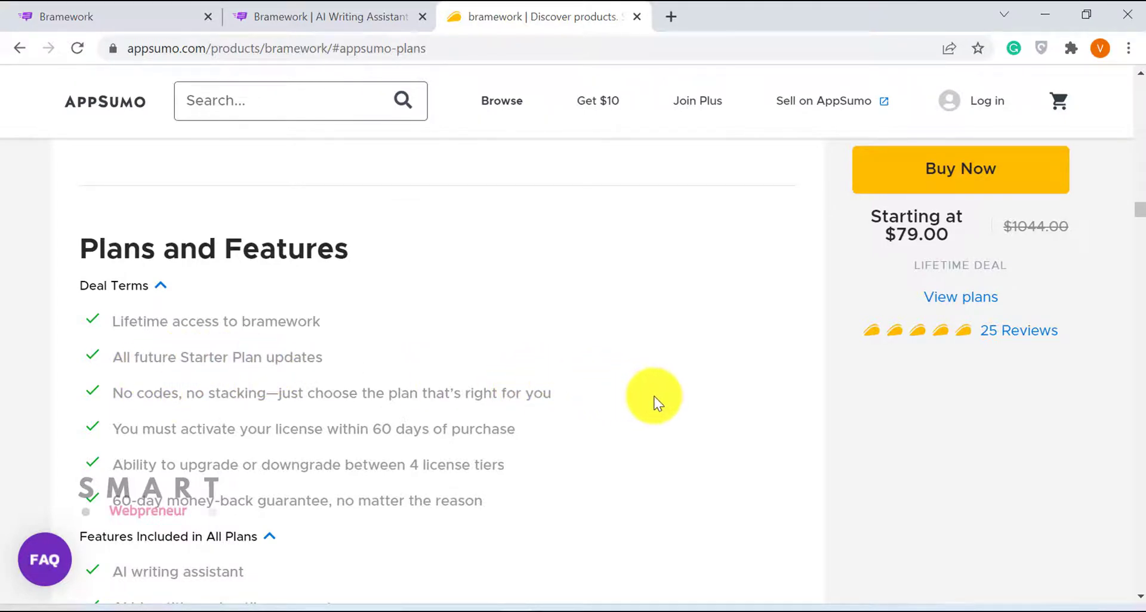
Step: Examine the included features and the prices and limits of the license tiers, and close the AppSumo page
scroll(725, 374, "down", 1)
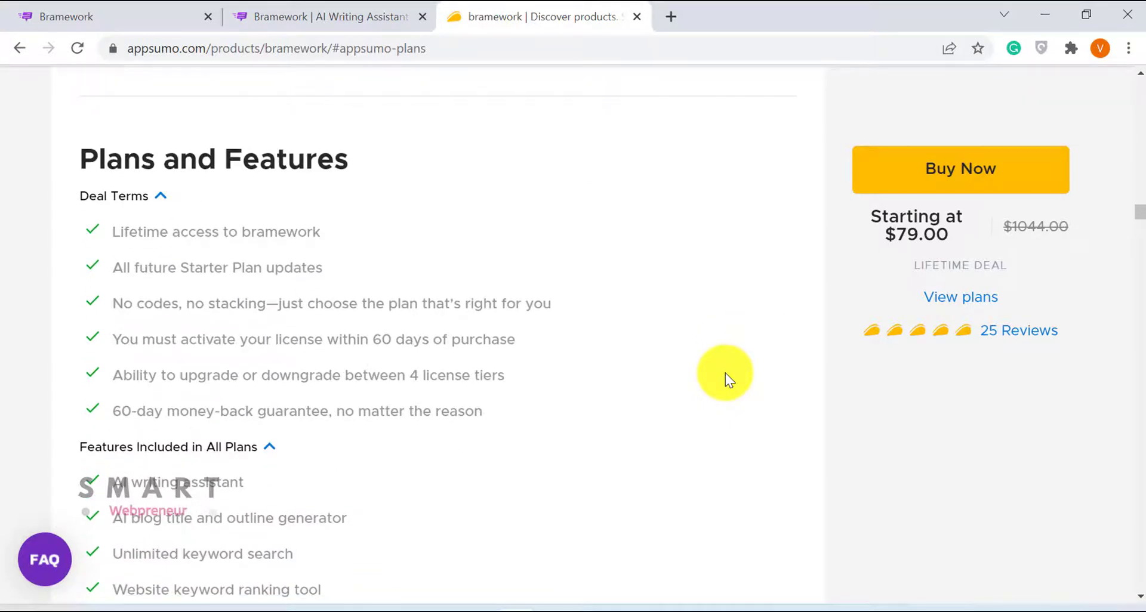
scroll(726, 374, "down", 10)
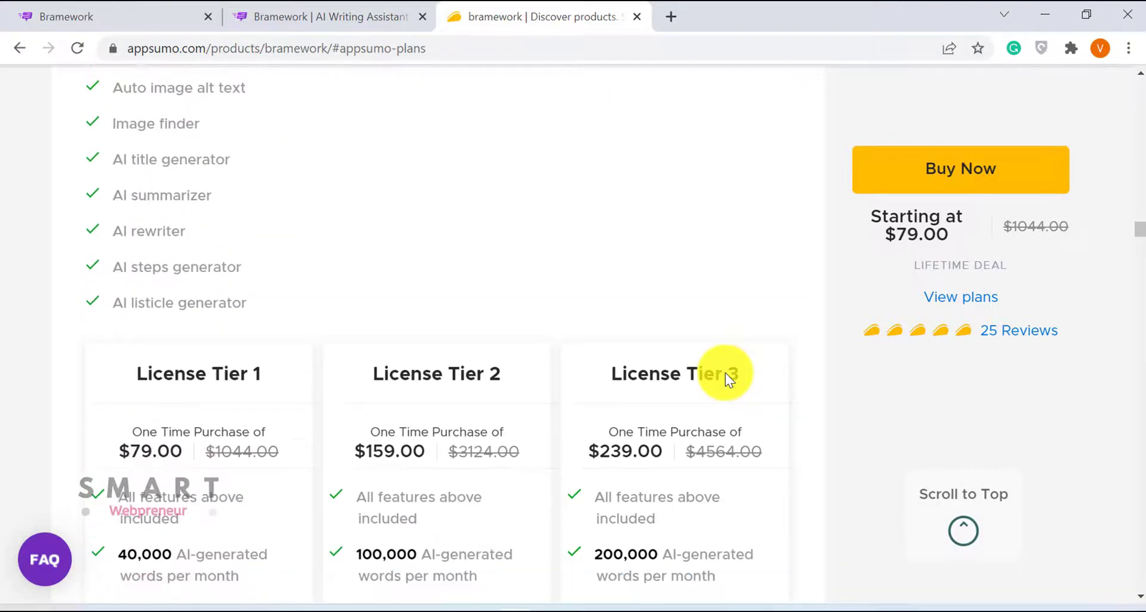
scroll(726, 374, "down", 3)
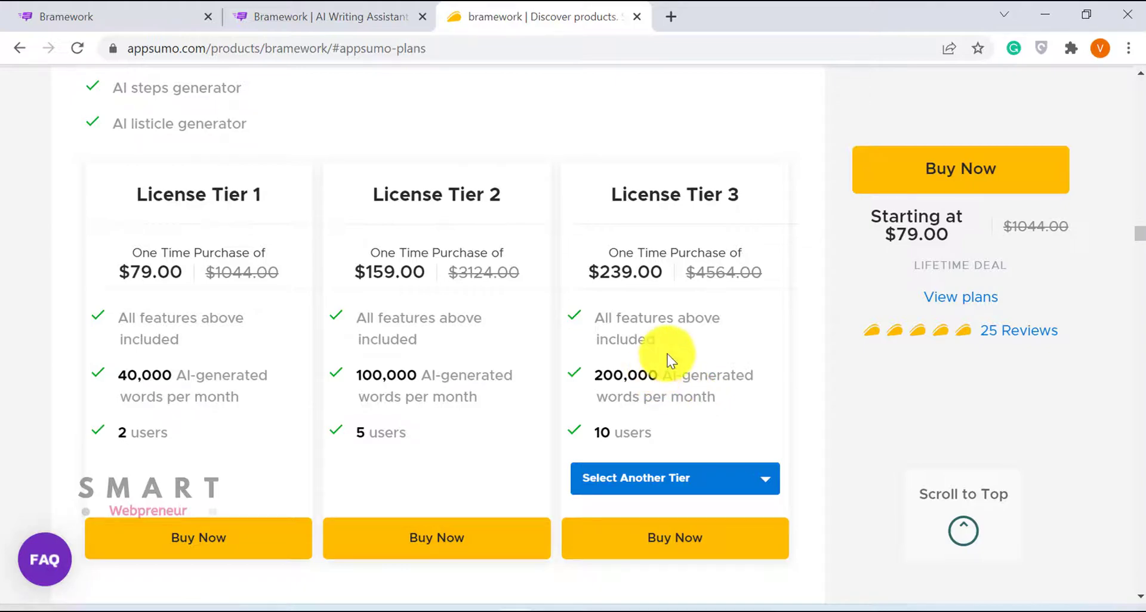
key("ctrl+w")
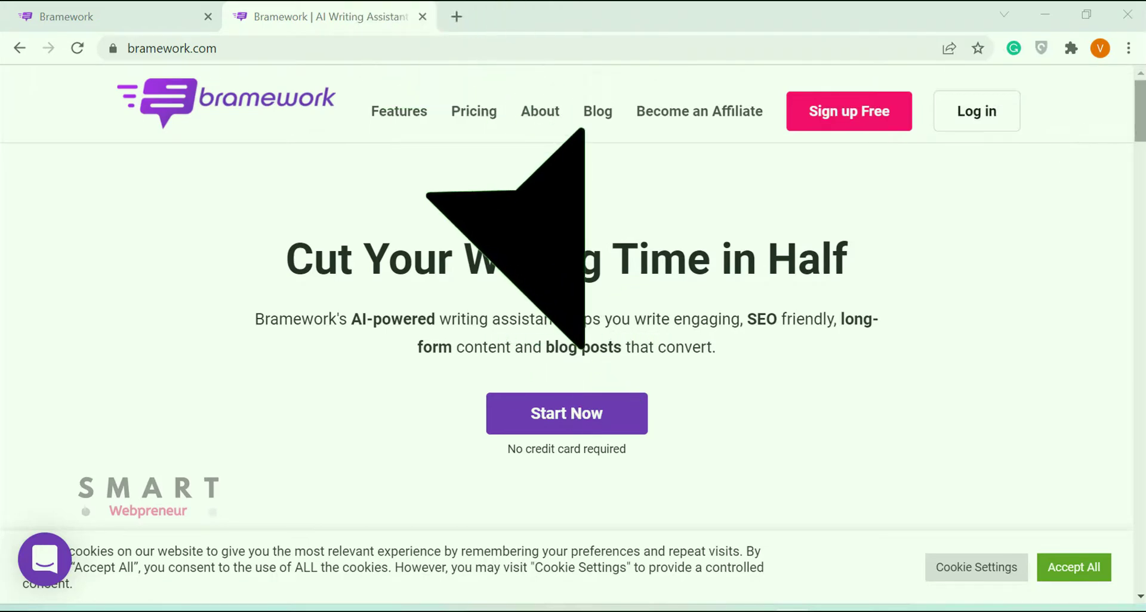
scroll(1085, 402, "down", 2)
scroll(1084, 403, "up", 2)
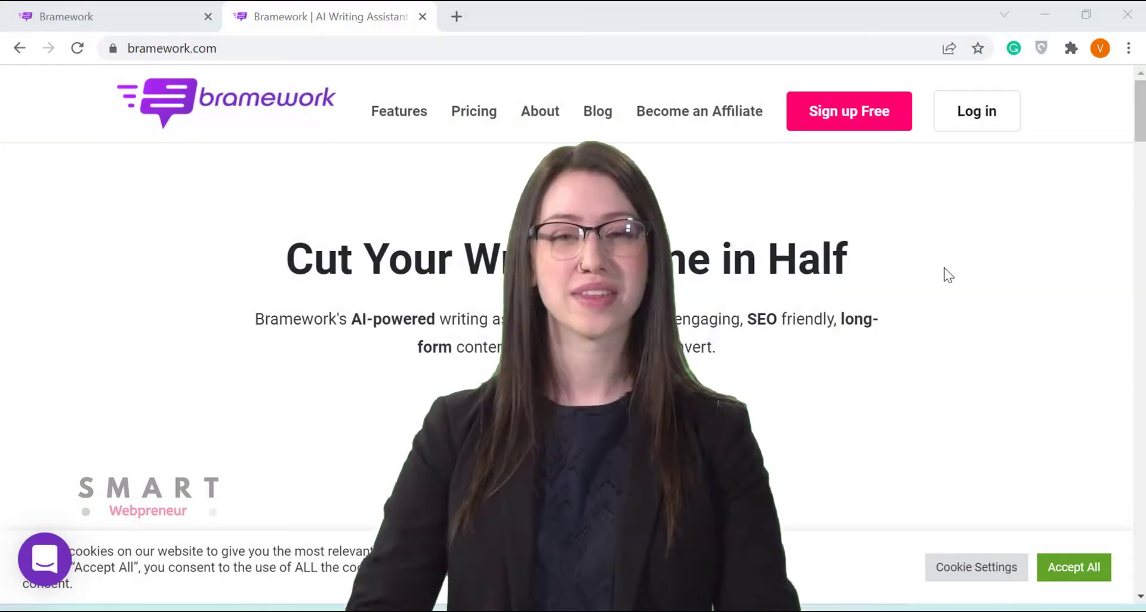